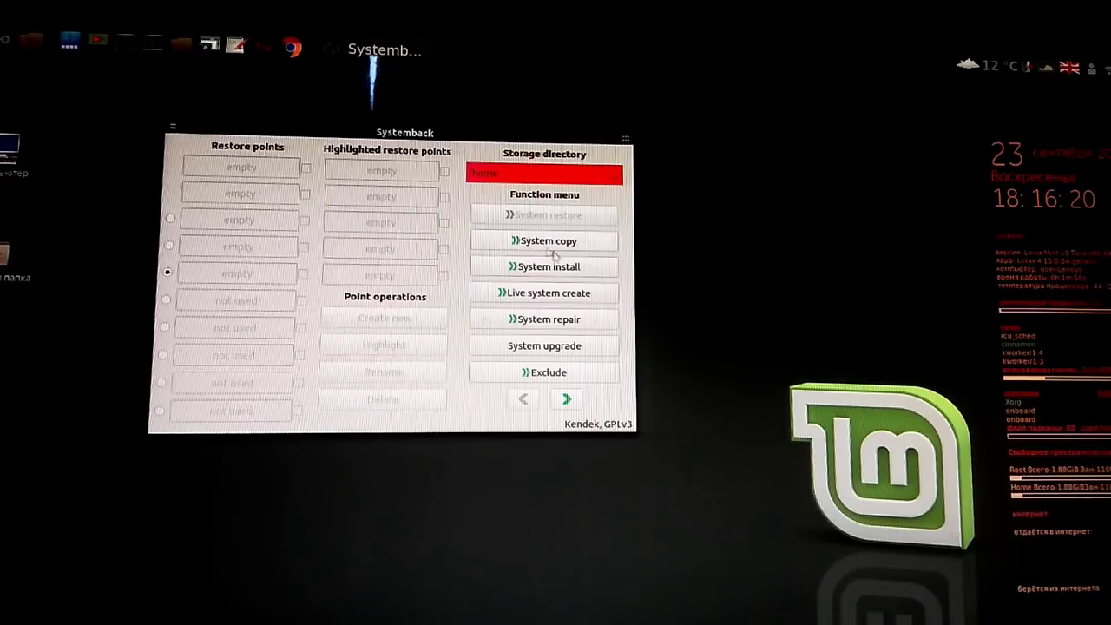
View the partition settings of Systemback's system copy function and close the program.
{"action": "left_click", "coordinate": [556, 242]}
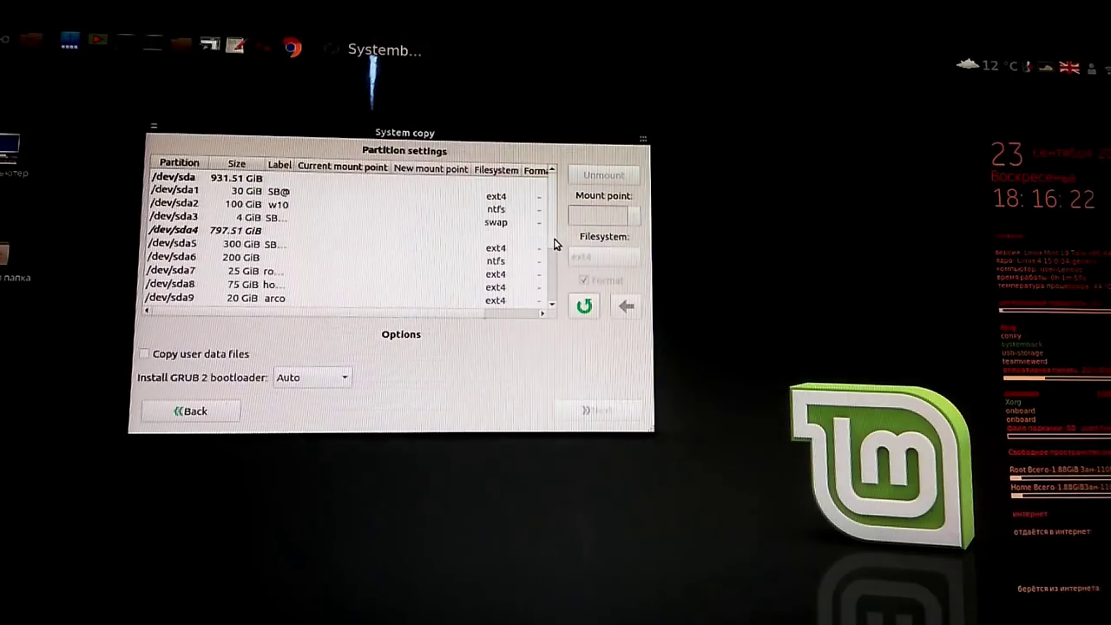
{"action": "left_click", "coordinate": [638, 143]}
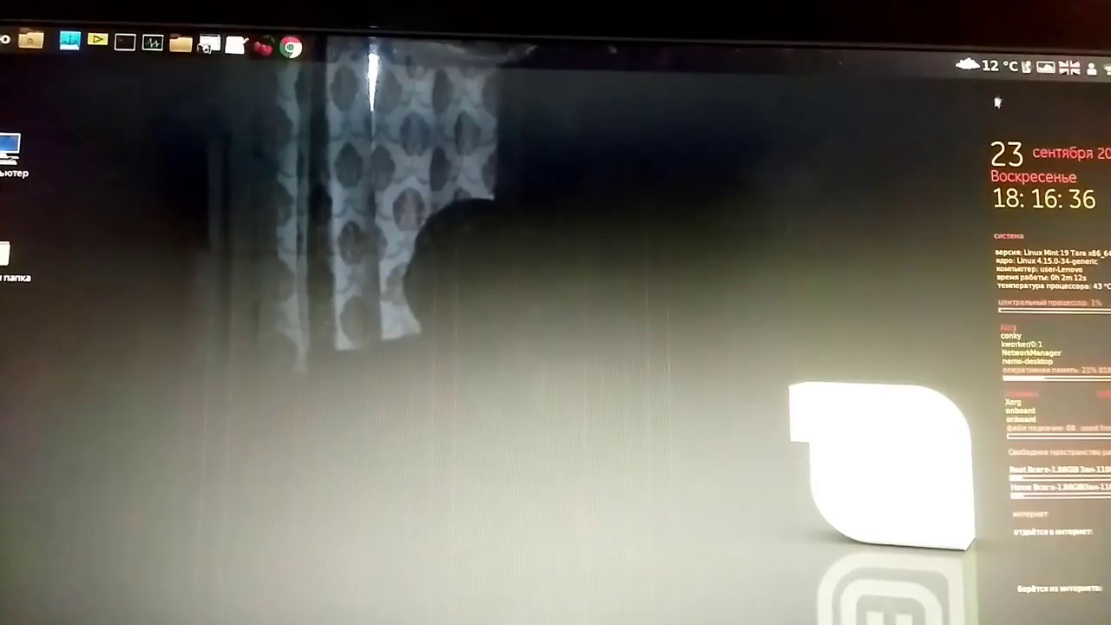
Restart the computer from the session dialog and choose Boot from Hard Disk in the MultiBootUSB boot menu.
{"action": "left_click", "coordinate": [1030, 69]}
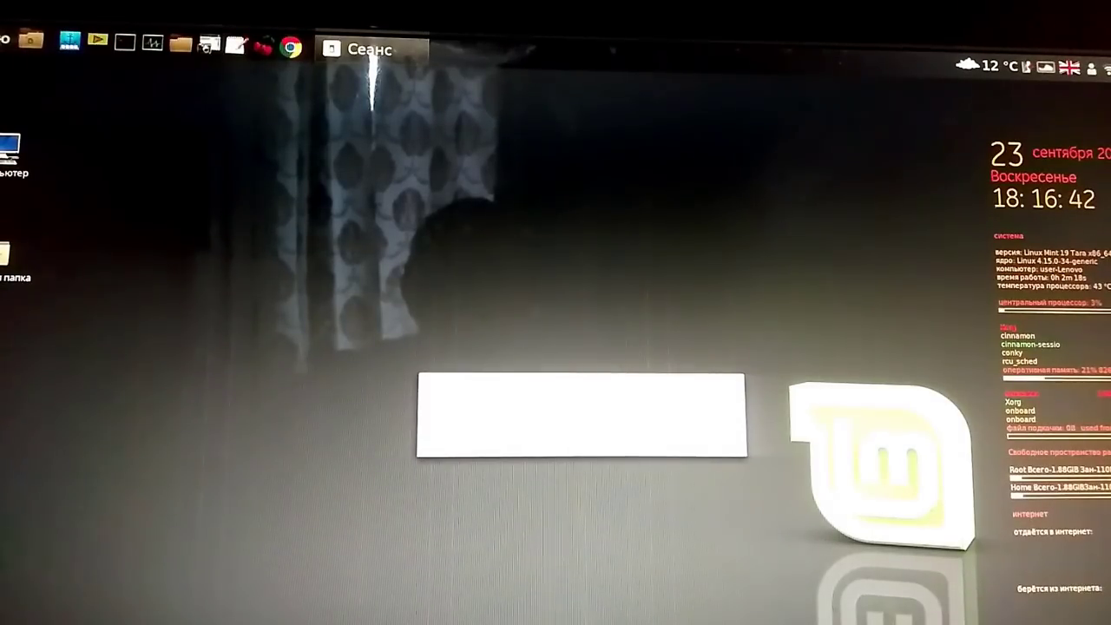
{"action": "left_click", "coordinate": [554, 438]}
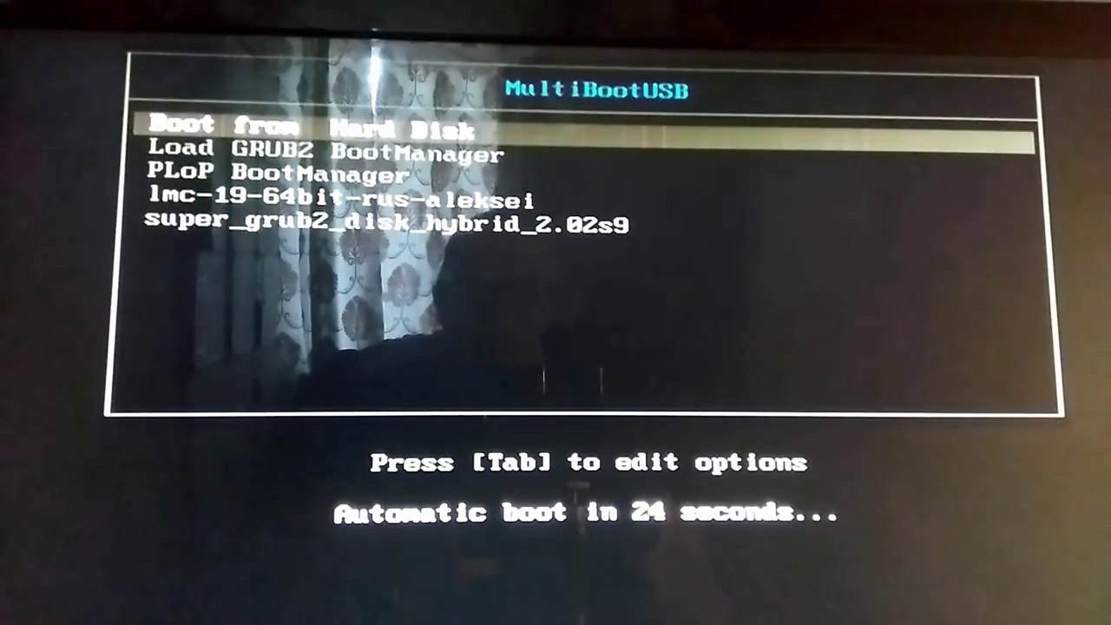
{"action": "key", "text": "Return"}
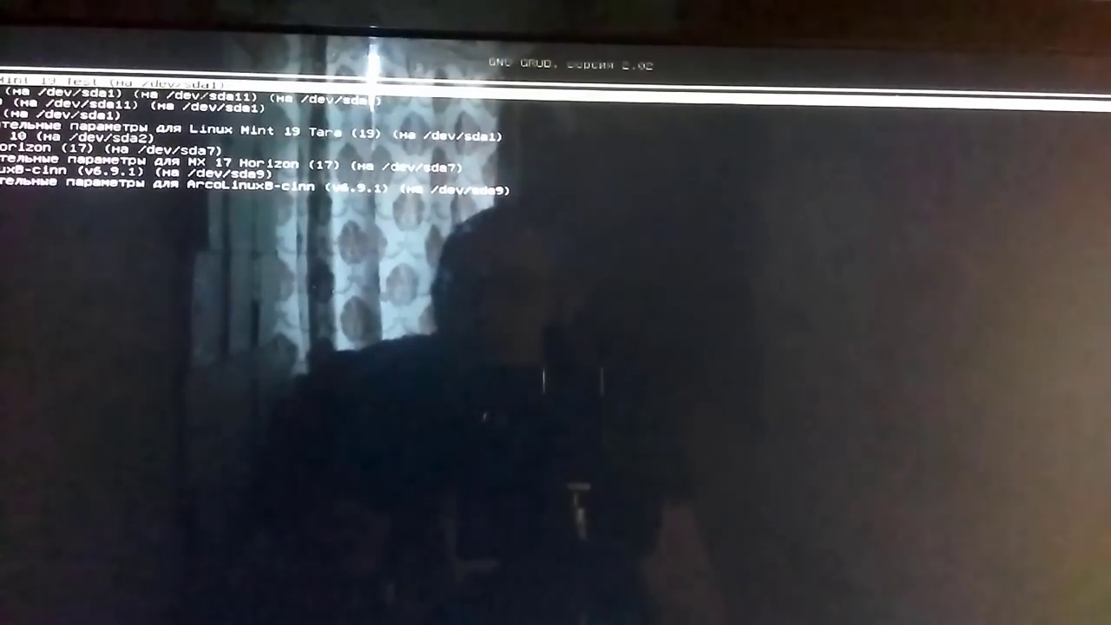
Boot the fourth entry of the GRUB menu, located on /dev/sda1.
{"action": "key", "text": "Down"}
{"action": "key", "text": "Down"}
{"action": "key", "text": "Down"}
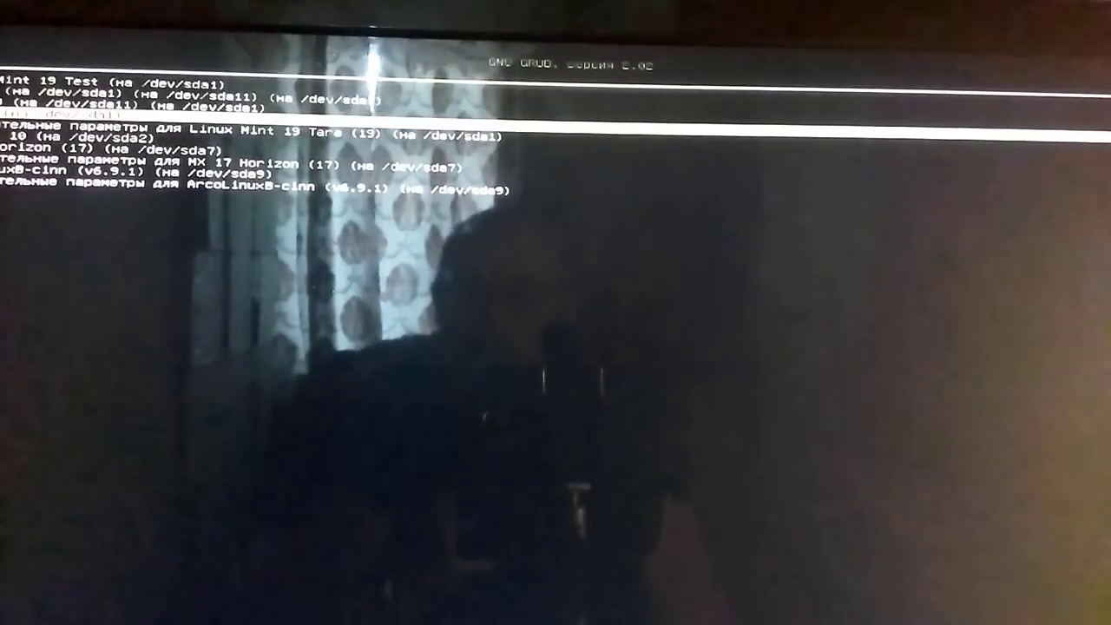
{"action": "key", "text": "Return"}
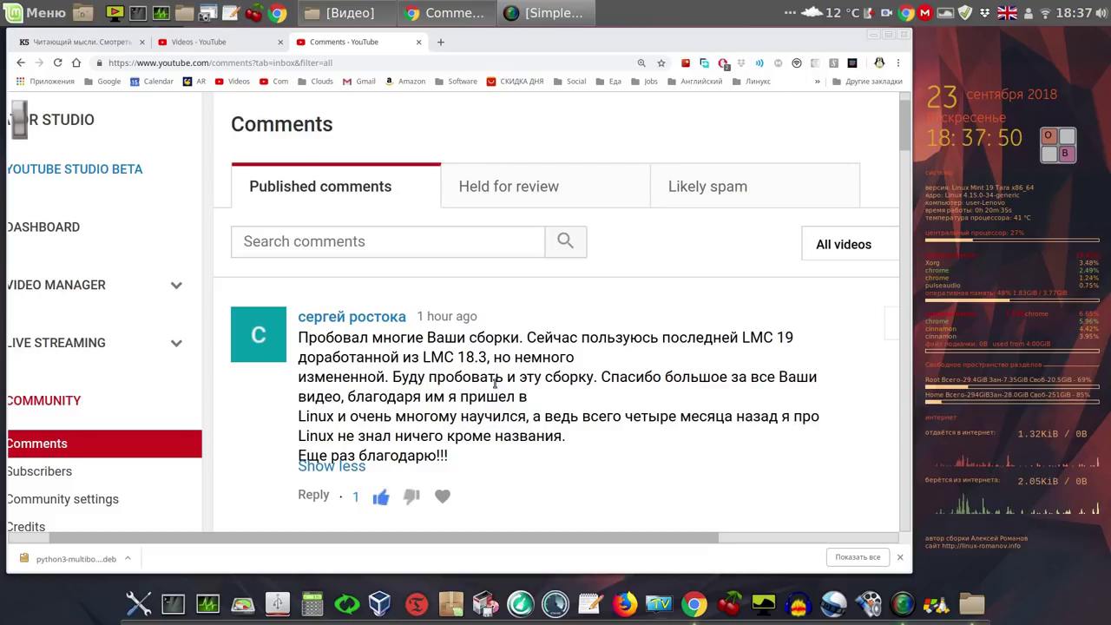
Give a heart to the YouTube comment about using the LMC 19 build and minimize the browser.
{"action": "left_click", "coordinate": [446, 496]}
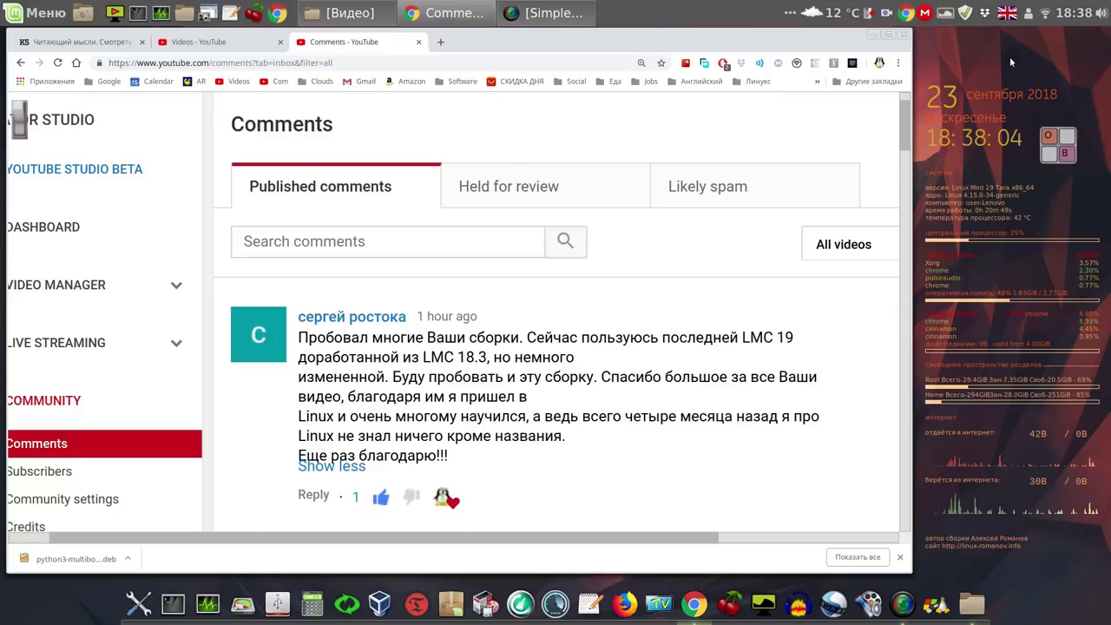
{"action": "left_click", "coordinate": [874, 36]}
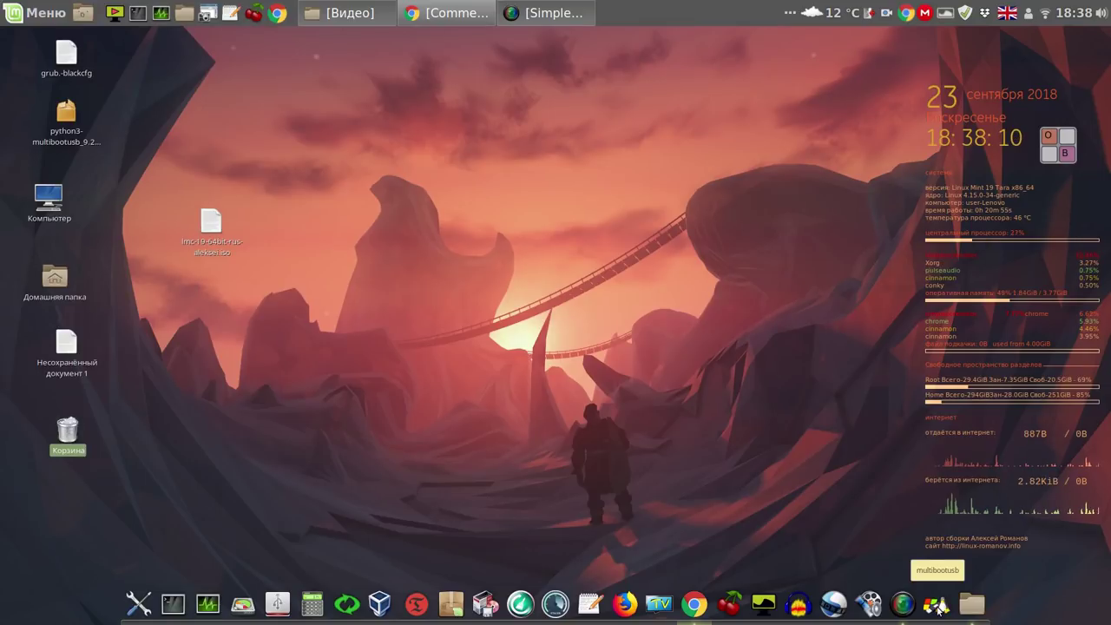
Launch MultiBootUSB by entering the account password, look over its main window and close it.
{"action": "left_click", "coordinate": [938, 608]}
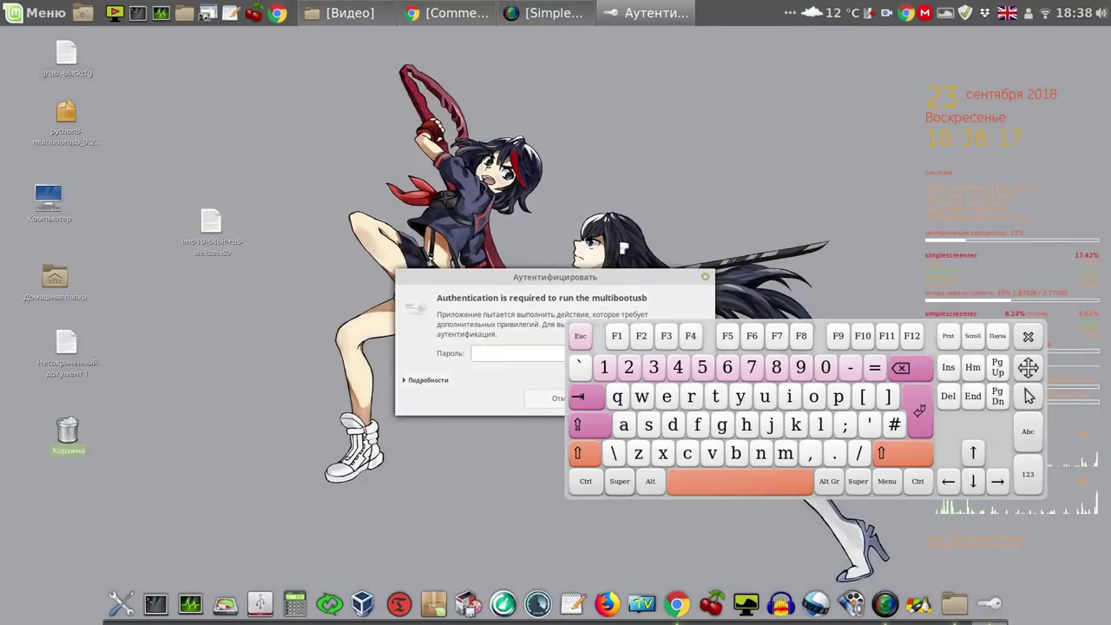
{"action": "left_click", "coordinate": [604, 368]}
{"action": "left_click", "coordinate": [1029, 337]}
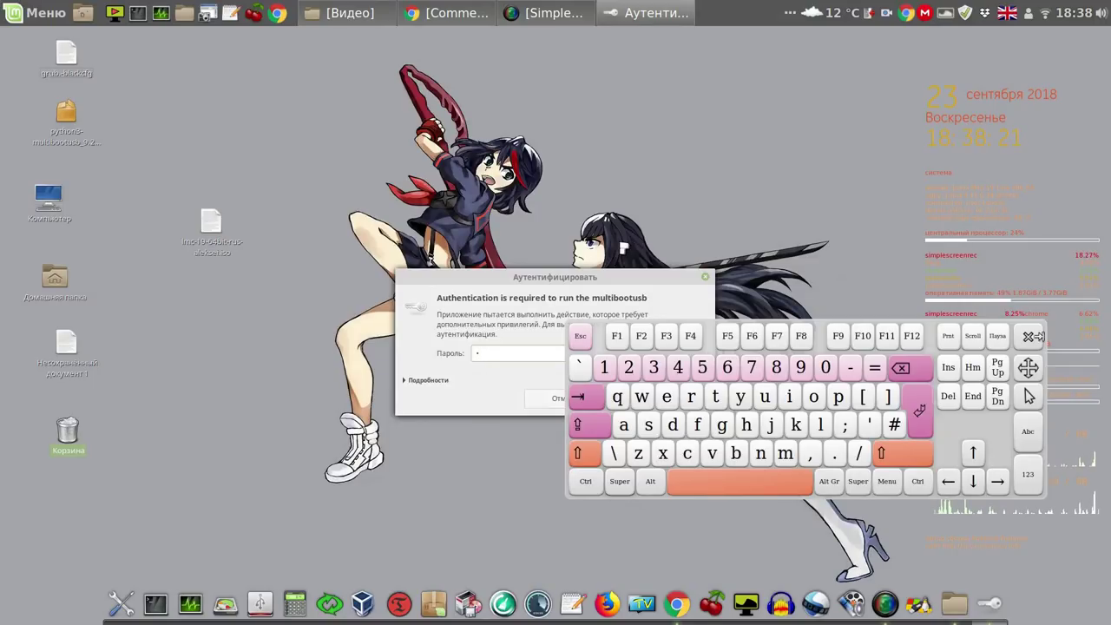
{"action": "left_click", "coordinate": [681, 404]}
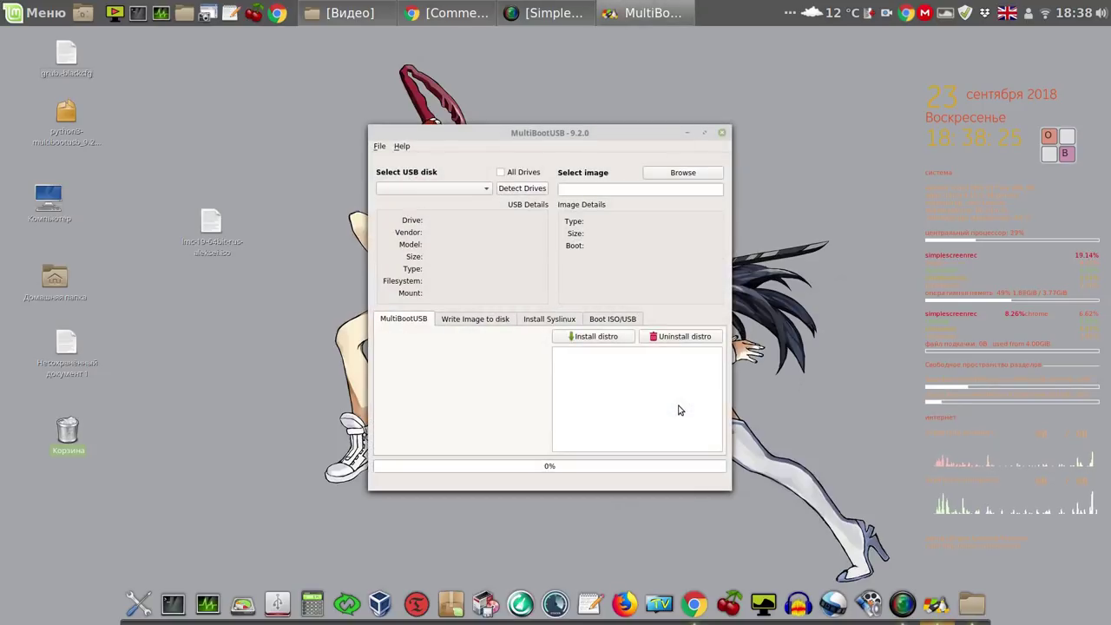
{"action": "left_click_drag", "start_coordinate": [625, 136], "coordinate": [438, 88]}
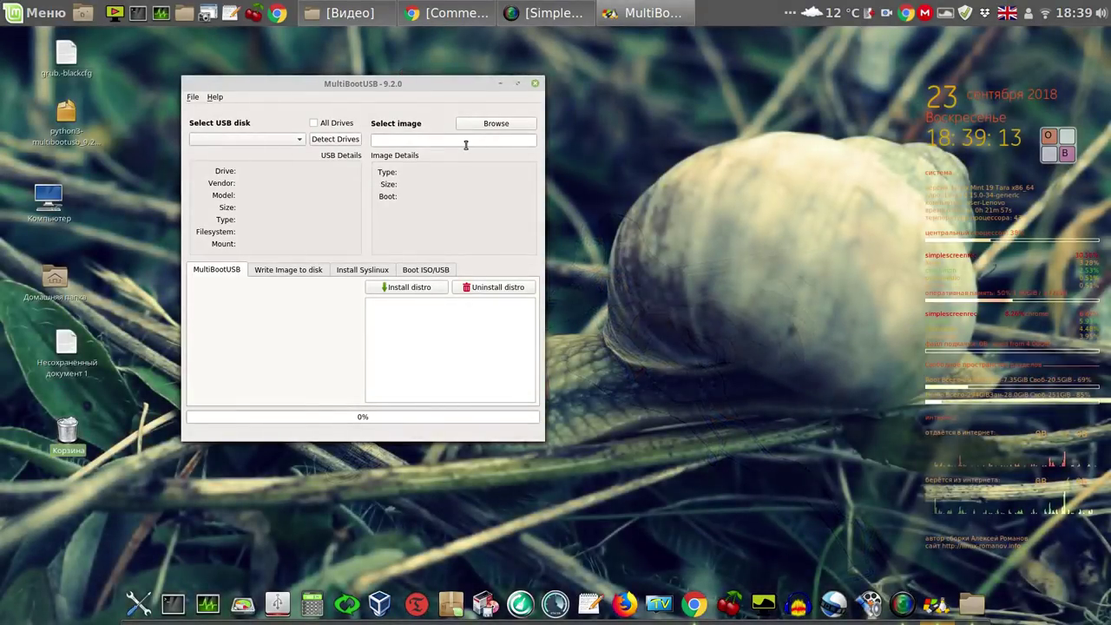
{"action": "left_click", "coordinate": [537, 87]}
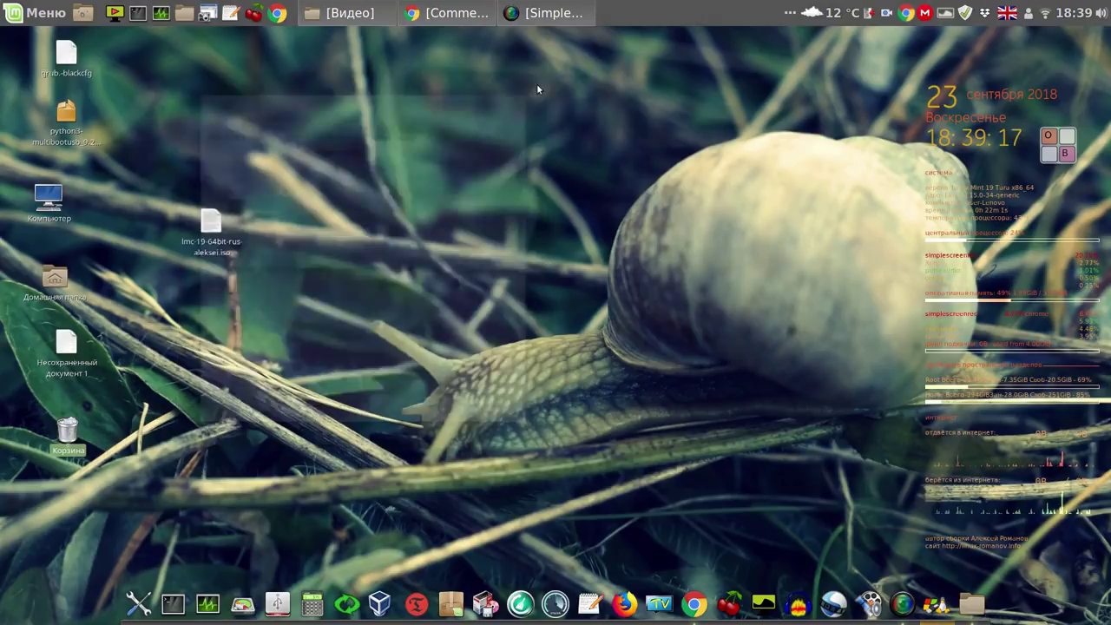
Return to the browser, open linux-romanov.info in a new tab and follow its КРОК storage link.
{"action": "left_click", "coordinate": [474, 14]}
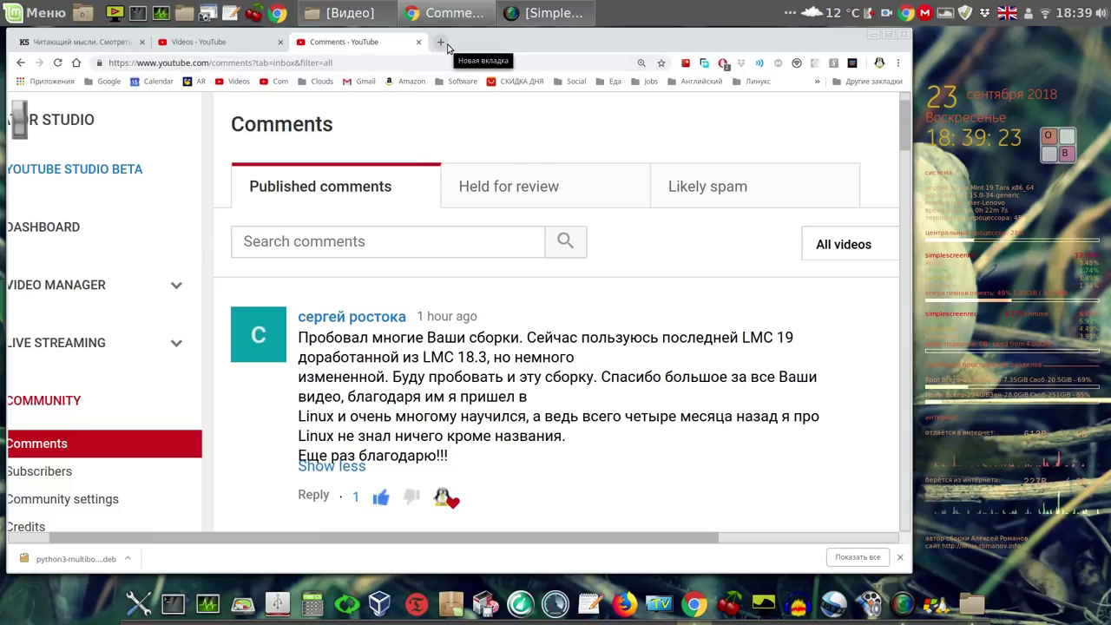
{"action": "left_click", "coordinate": [443, 43]}
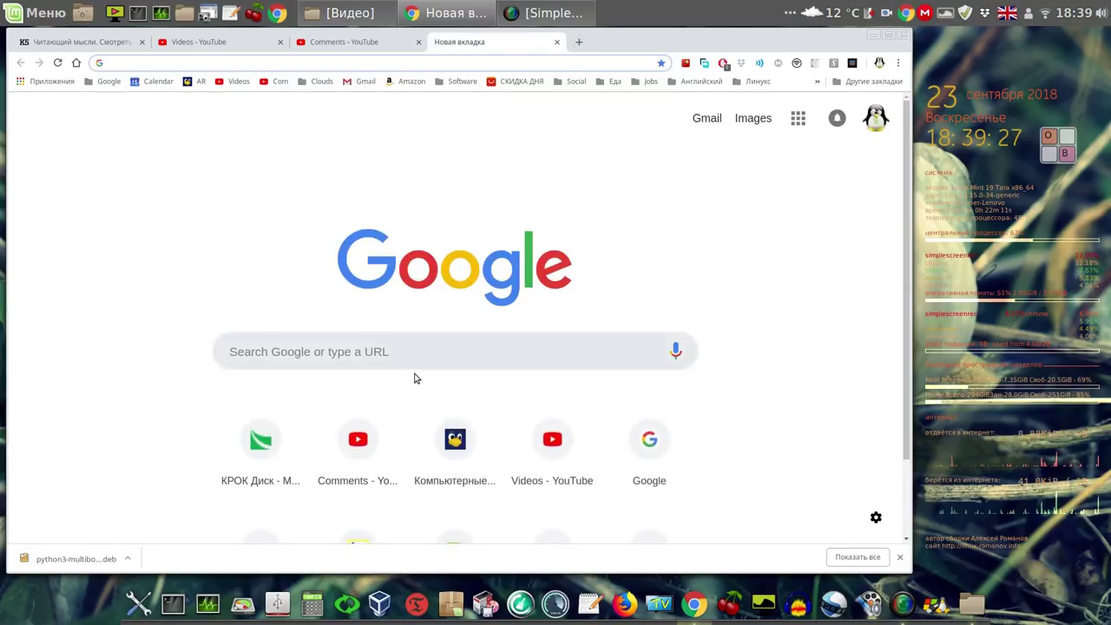
{"action": "left_click", "coordinate": [457, 446]}
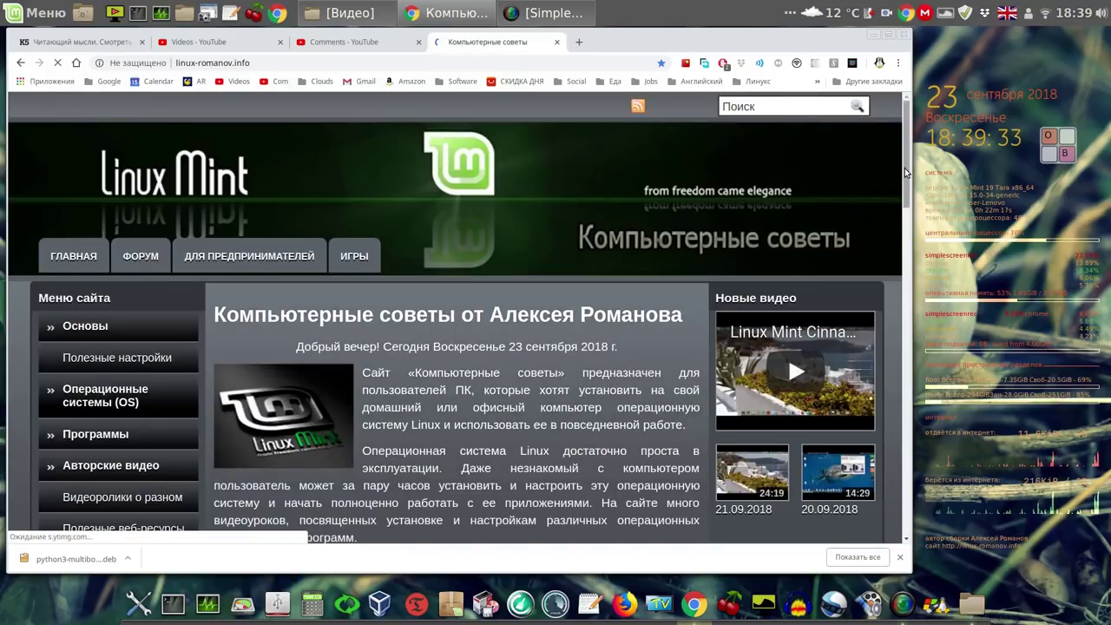
{"action": "left_click_drag", "start_coordinate": [907, 171], "coordinate": [908, 191]}
{"action": "left_click_drag", "start_coordinate": [905, 228], "coordinate": [903, 259]}
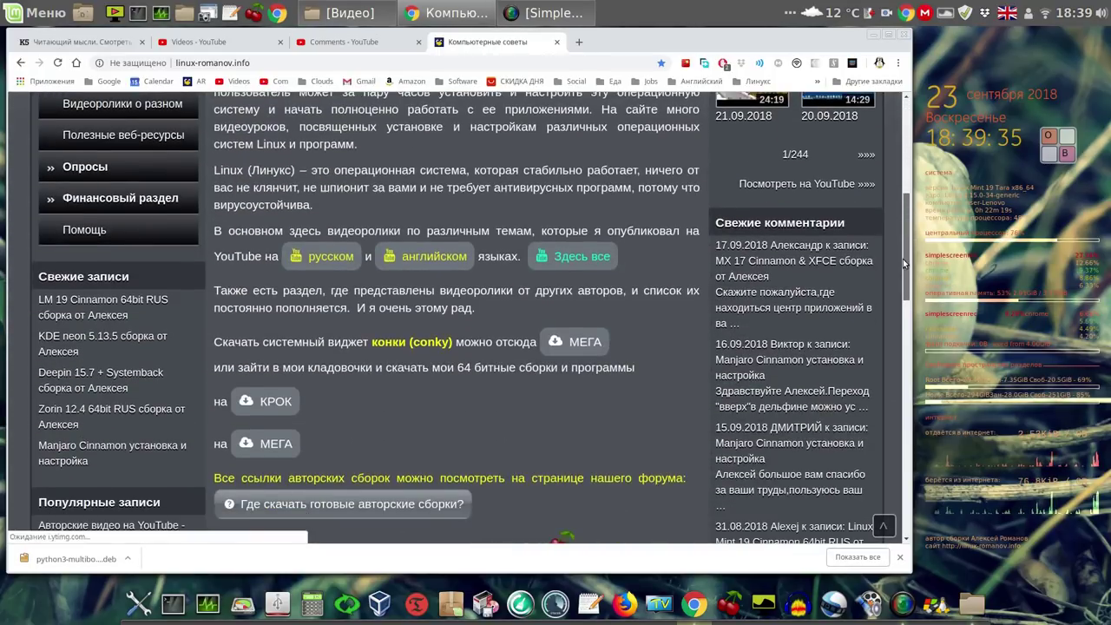
{"action": "left_click", "coordinate": [279, 403]}
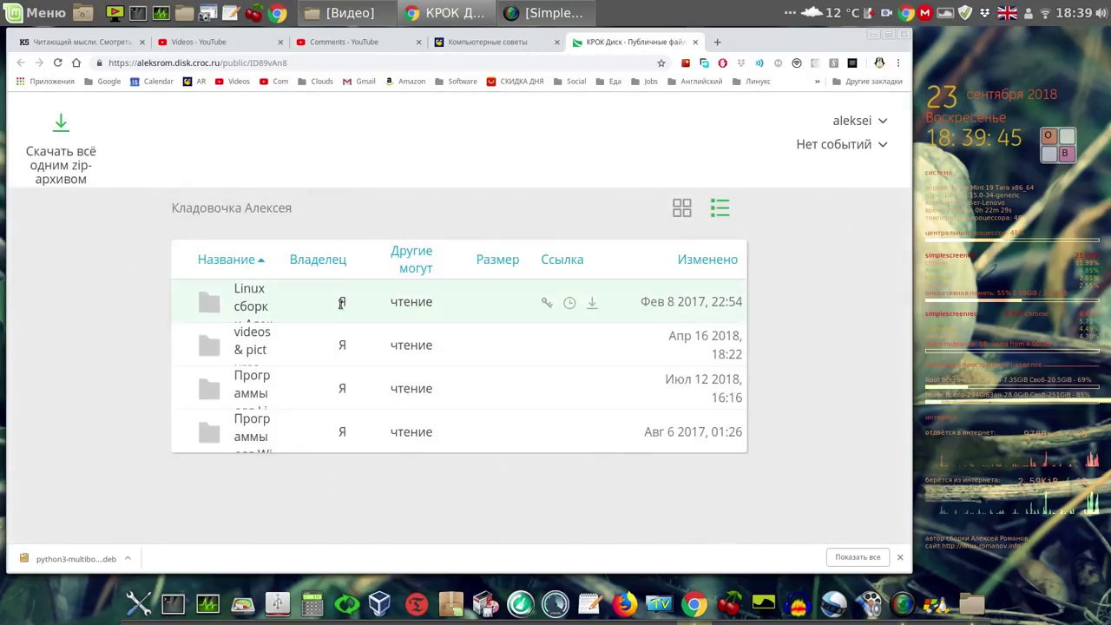
Maximize the browser and browse from the Linux builds folder through Limux Mint and Cinnamon to LM 19 Cinnamon 64 bit.
{"action": "left_click", "coordinate": [261, 297]}
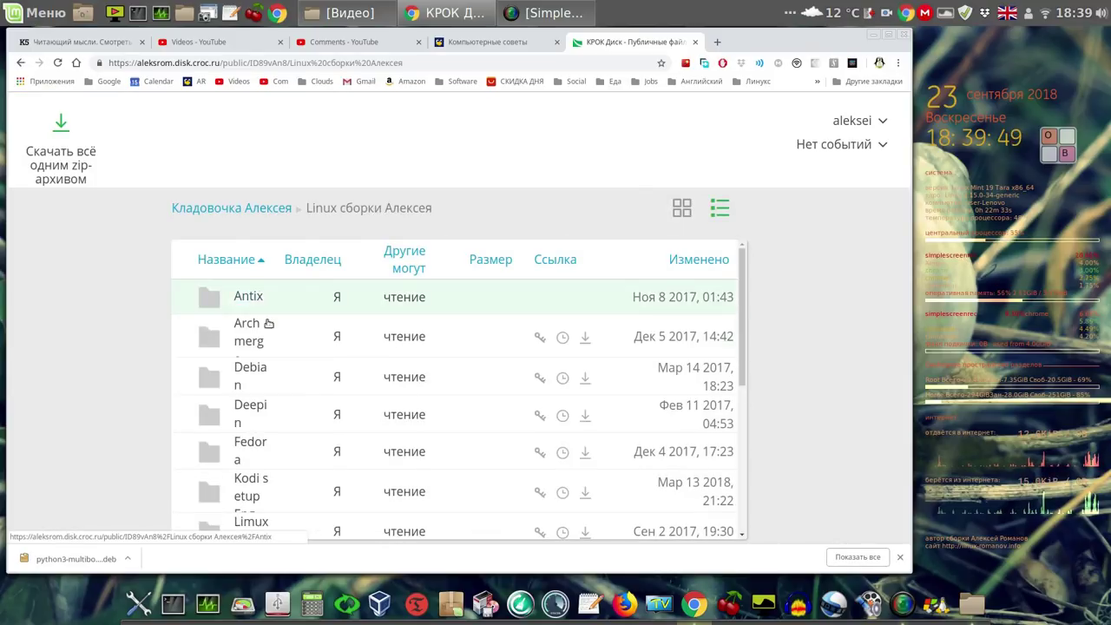
{"action": "left_click", "coordinate": [891, 36]}
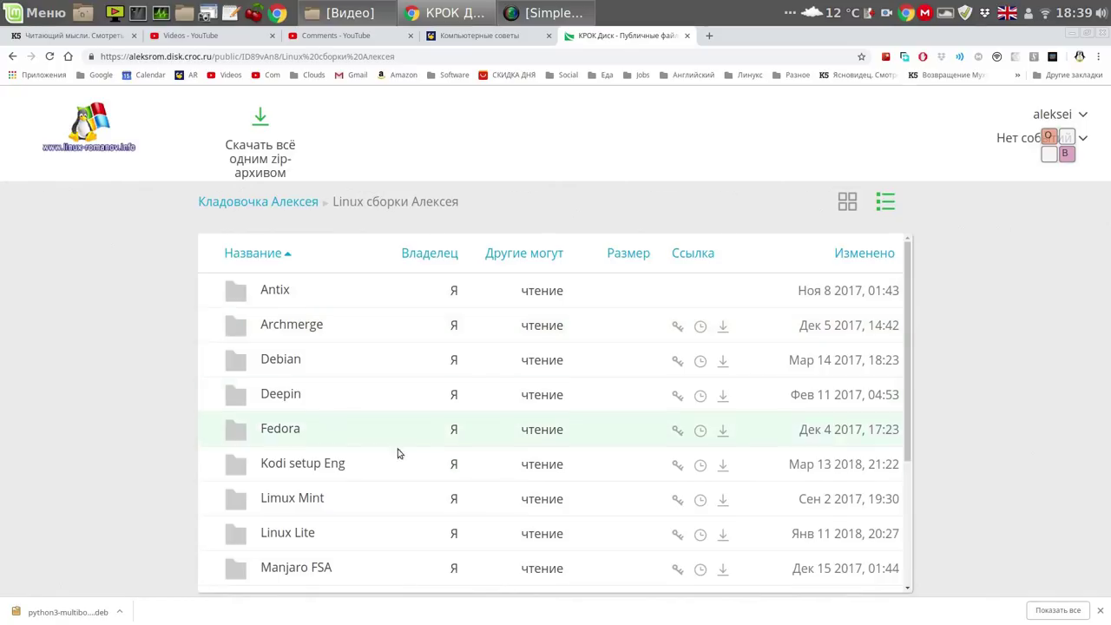
{"action": "left_click", "coordinate": [295, 500]}
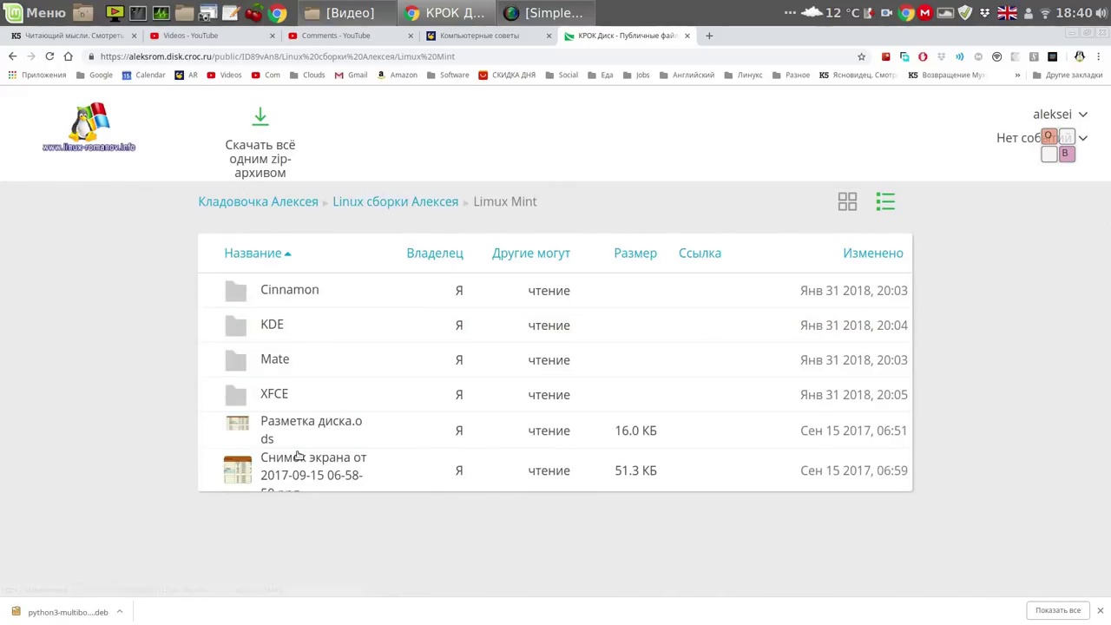
{"action": "left_click", "coordinate": [311, 293]}
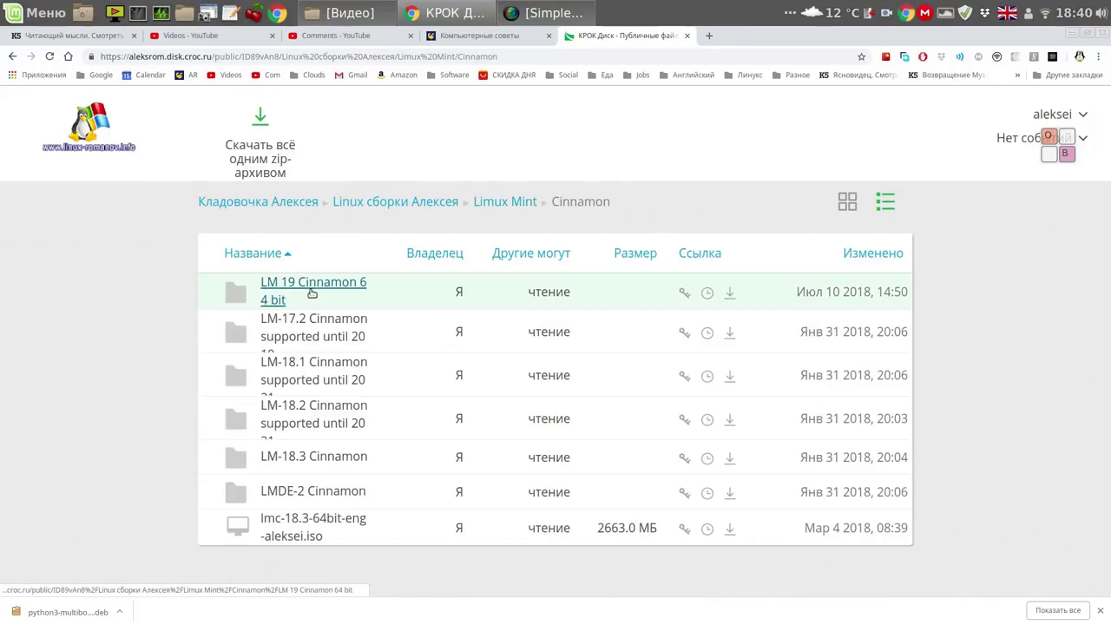
{"action": "left_click", "coordinate": [312, 291]}
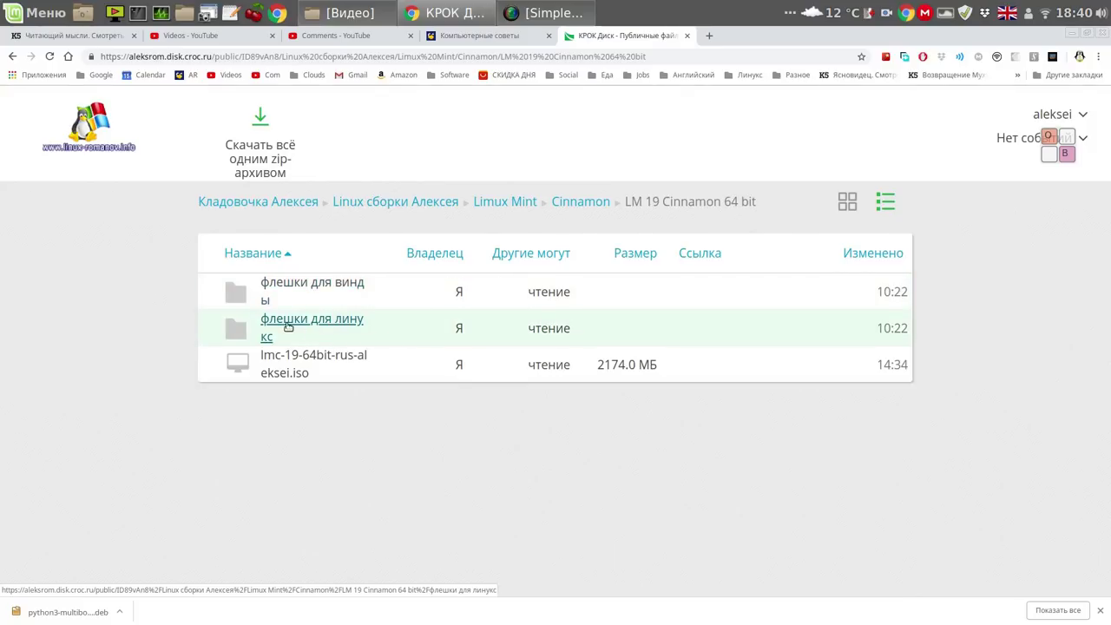
Check the contents of the "флешки для винды" and "флешки для линукс" folders, returning to LM 19 Cinnamon 64 bit.
{"action": "left_click", "coordinate": [334, 289]}
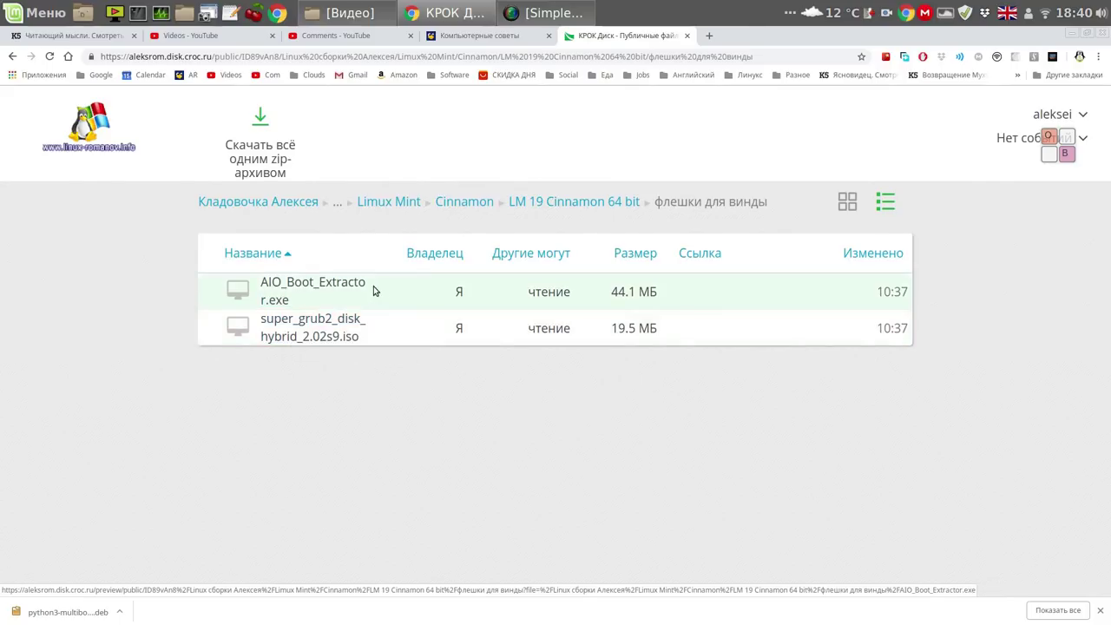
{"action": "left_click", "coordinate": [550, 204]}
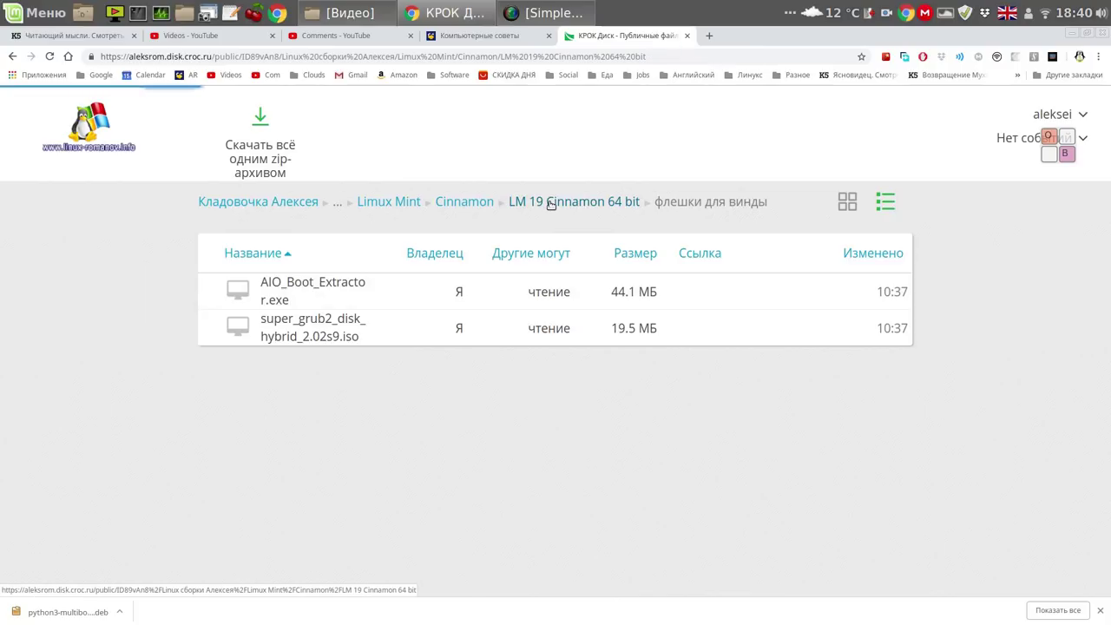
{"action": "left_click", "coordinate": [327, 325]}
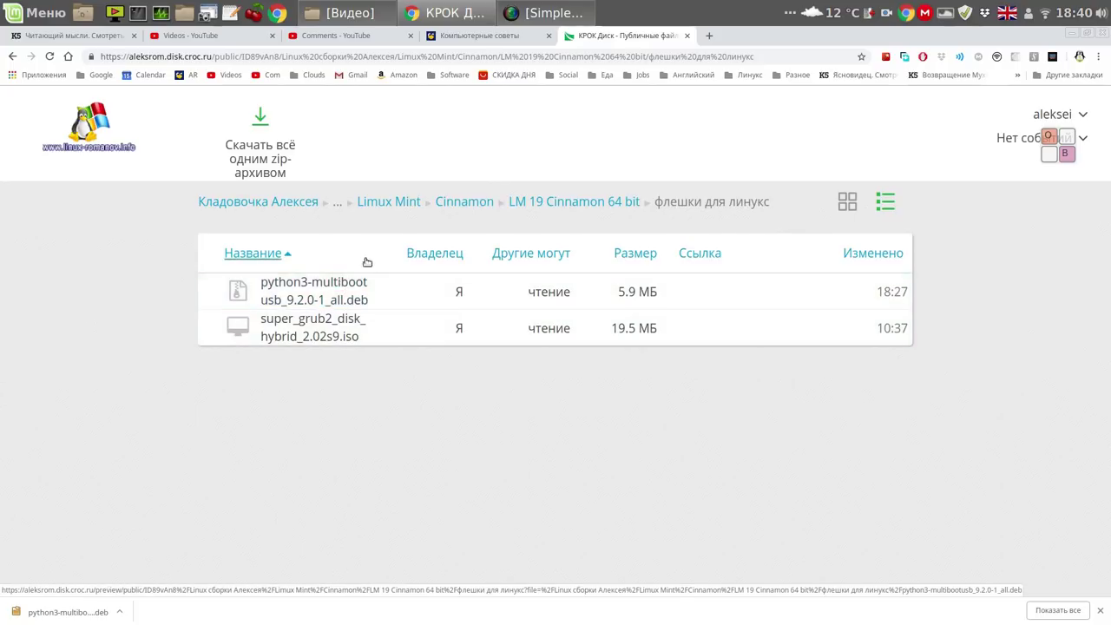
{"action": "left_click", "coordinate": [573, 205]}
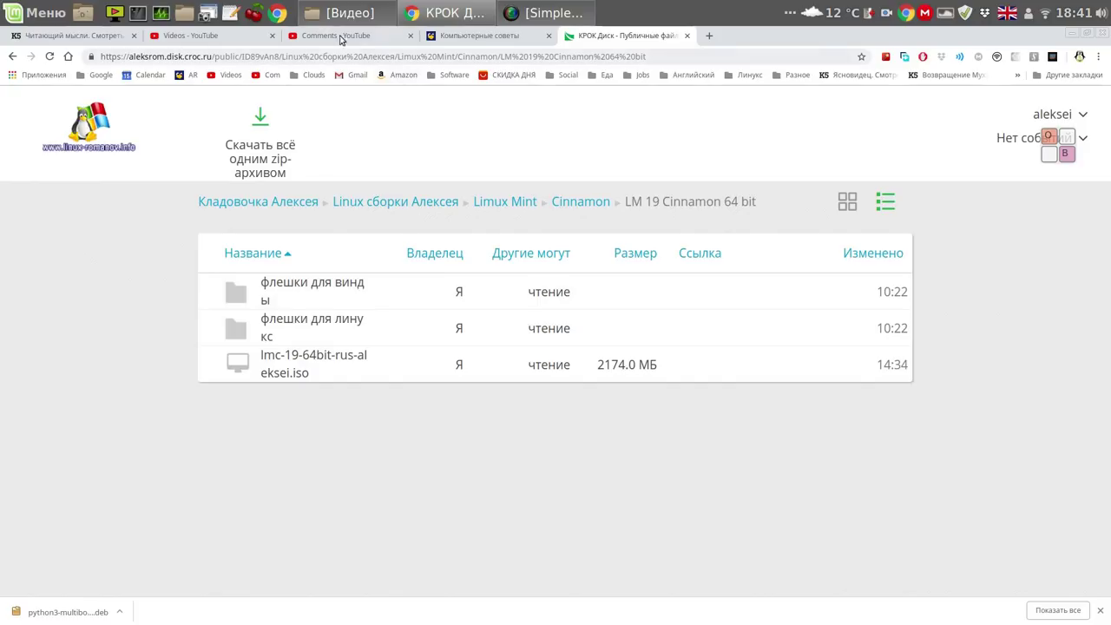
Review the newest uploads in the YouTube video manager, ending with the browser restored to its smaller window size.
{"action": "left_click", "coordinate": [220, 38]}
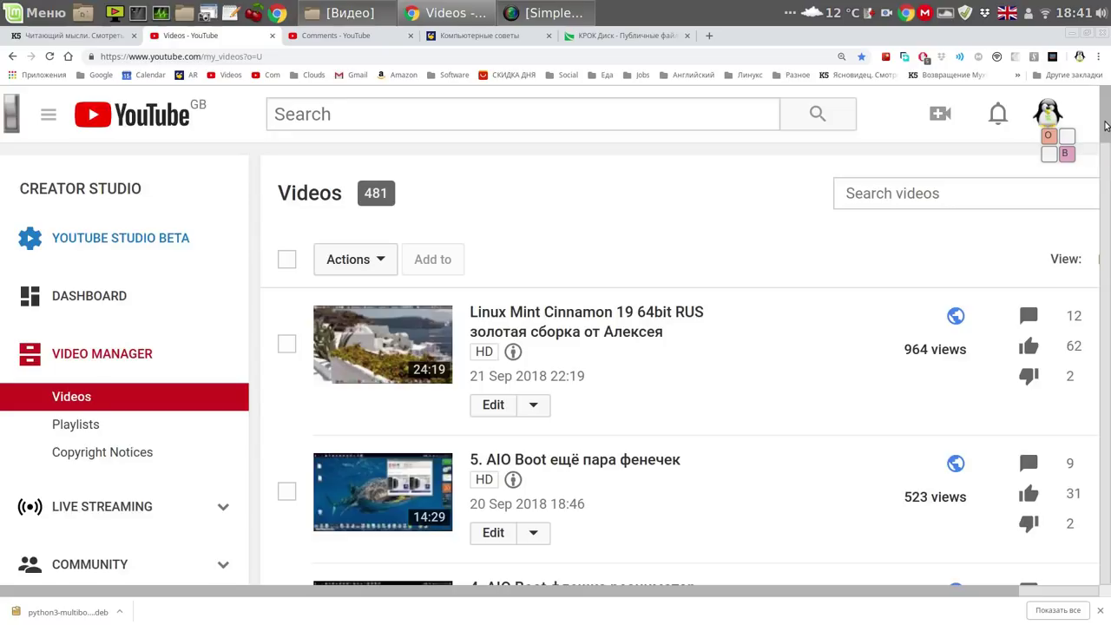
{"action": "mouse_move", "coordinate": [1105, 126]}
{"action": "left_mouse_down"}
{"action": "mouse_move", "coordinate": [1106, 166]}
{"action": "mouse_move", "coordinate": [1105, 146]}
{"action": "left_mouse_up"}
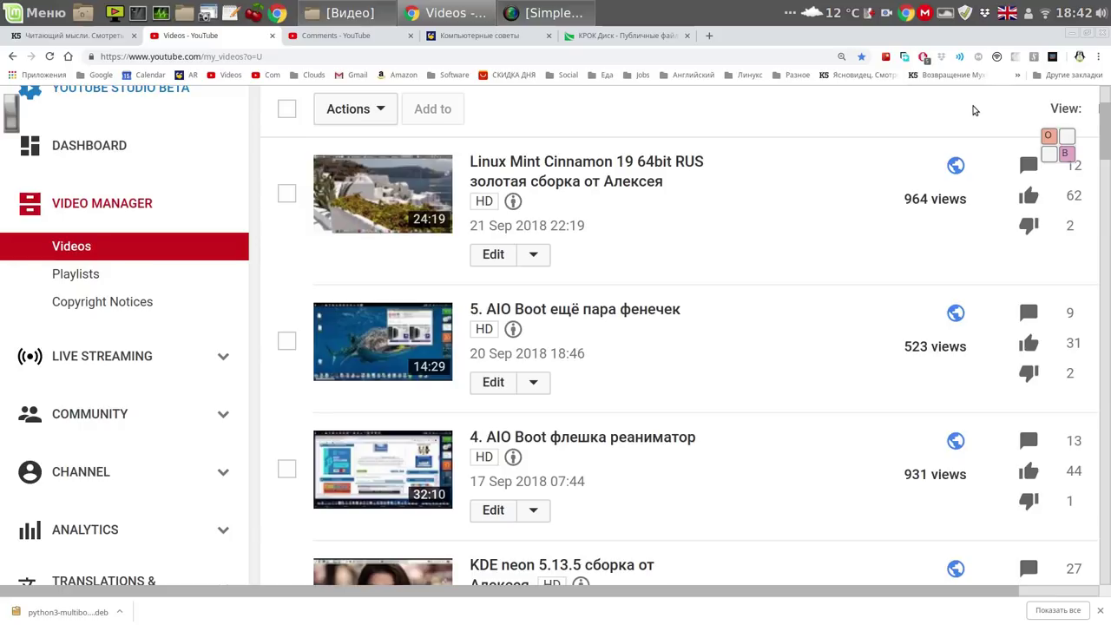
{"action": "left_click", "coordinate": [1088, 37]}
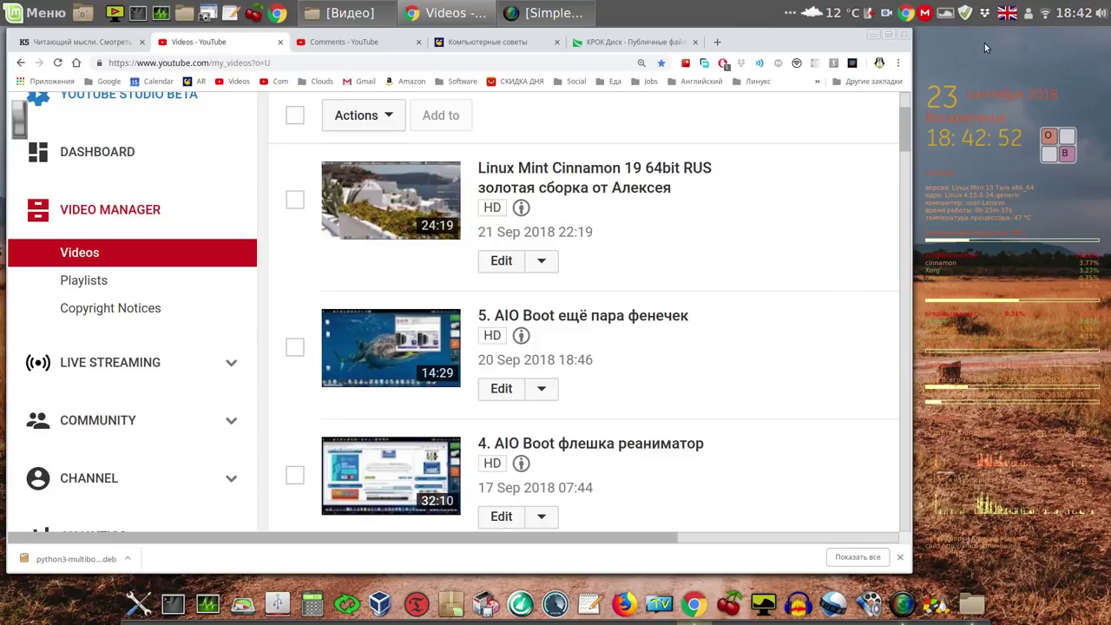
{"action": "left_click", "coordinate": [905, 14]}
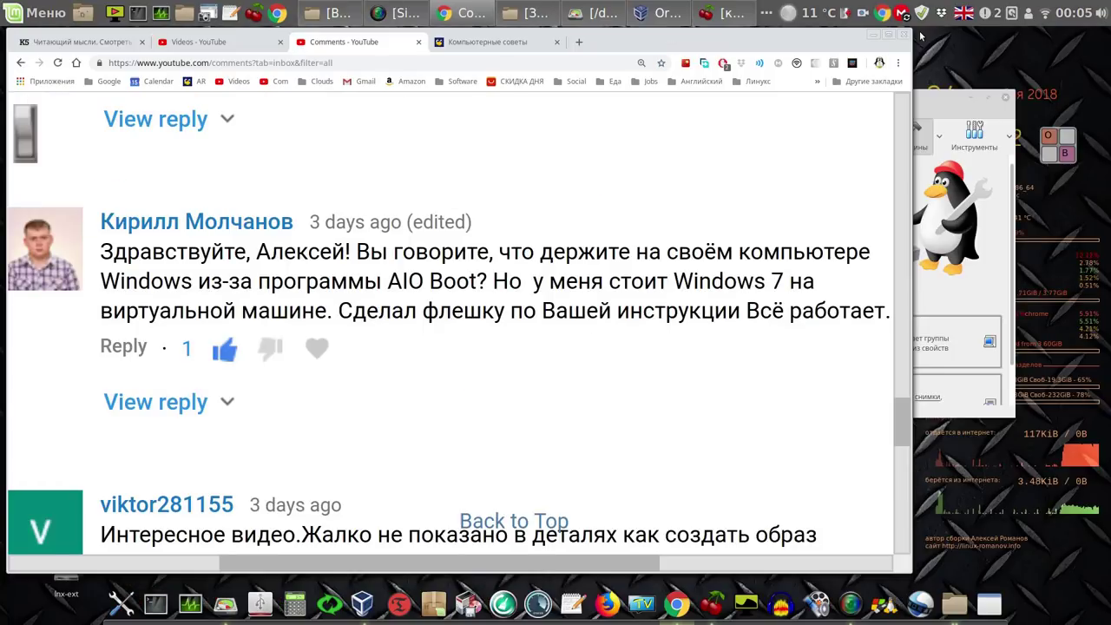
{"action": "left_click", "coordinate": [862, 13]}
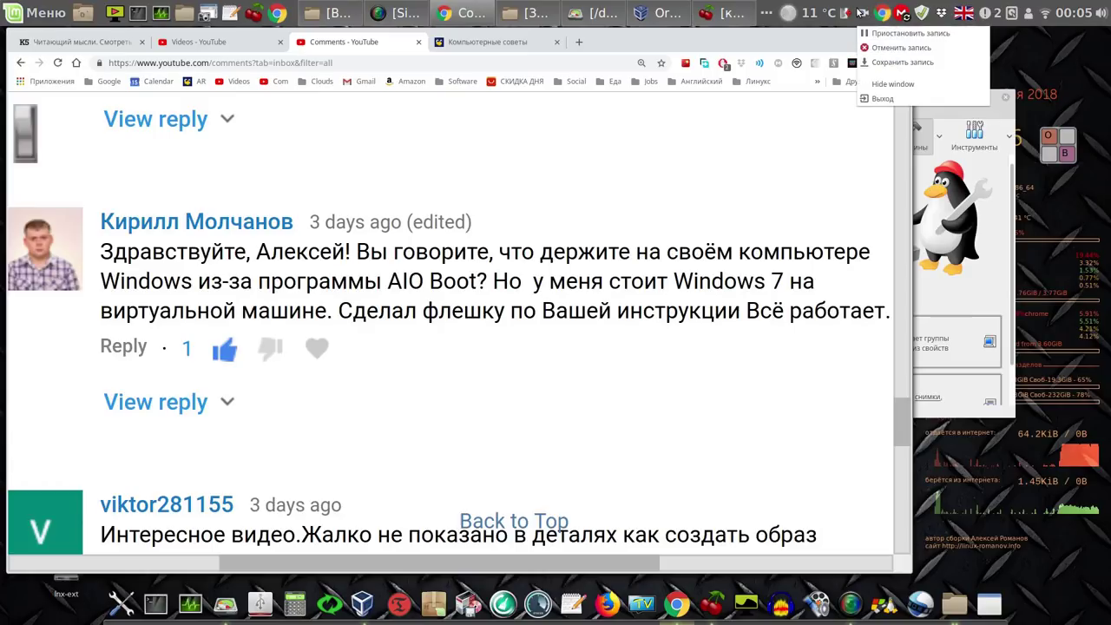
{"action": "left_click", "coordinate": [762, 149]}
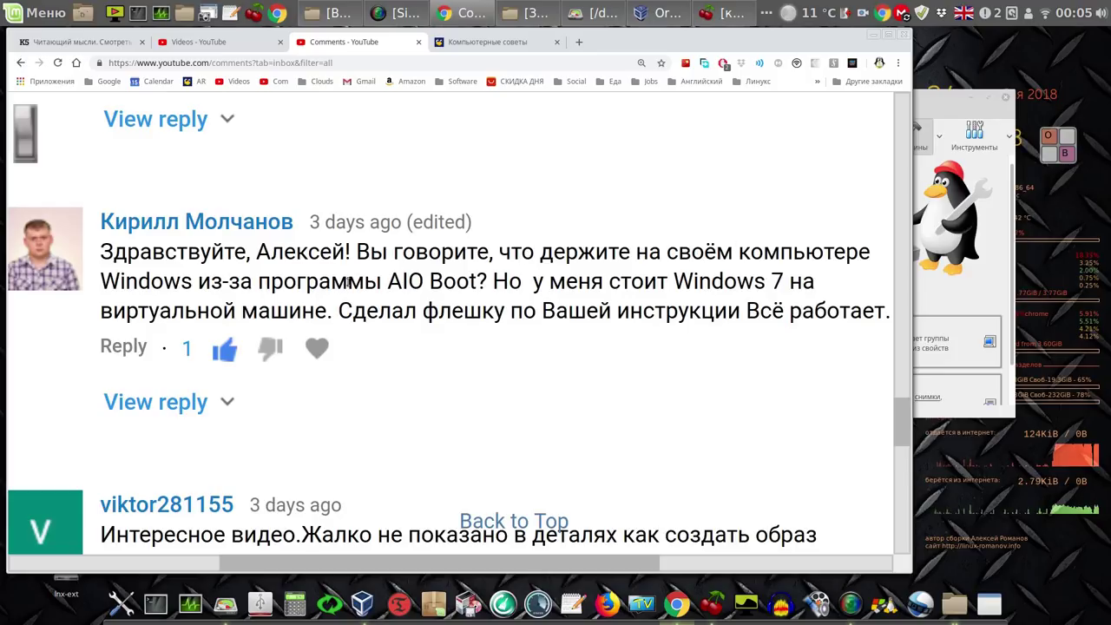
Give a heart to the YouTube comment about making the AIO Boot flash drive in a Windows 7 virtual machine.
{"action": "left_click", "coordinate": [318, 347]}
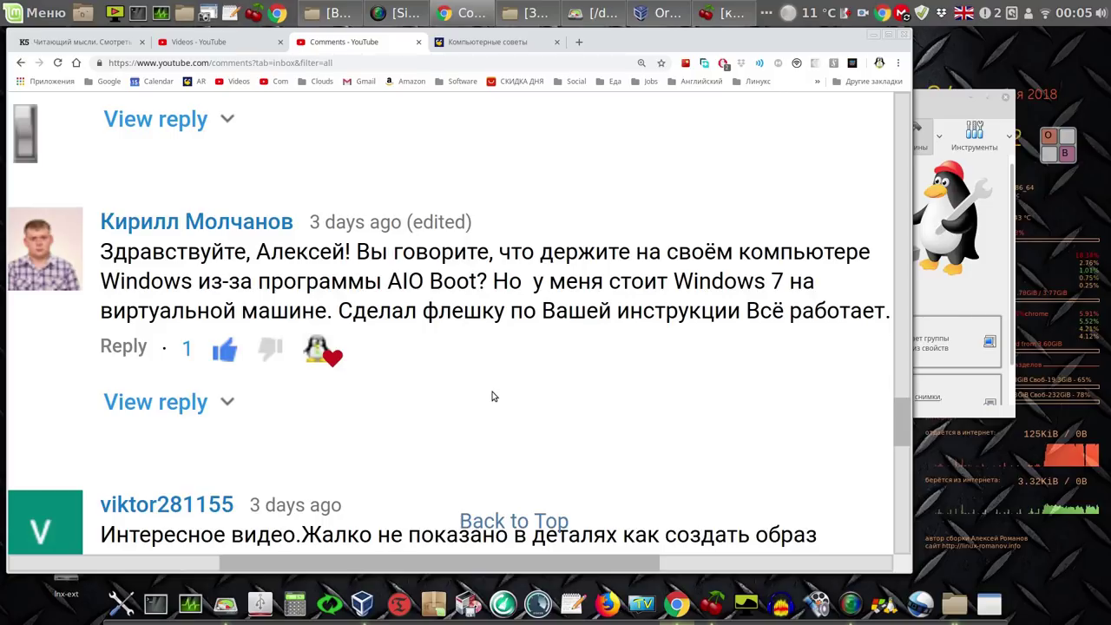
Expand the reply to the AIO Boot comment, and review the VirtualBox machine list and the w10-64bit.ova file in Загрузки.
{"action": "left_click", "coordinate": [186, 408]}
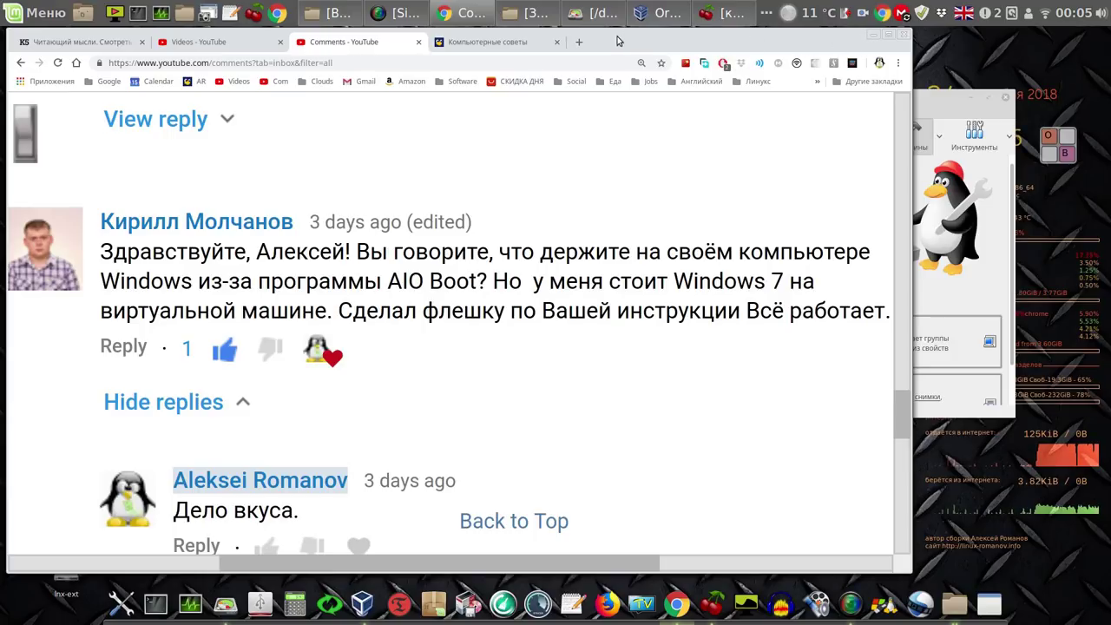
{"action": "left_click", "coordinate": [665, 13]}
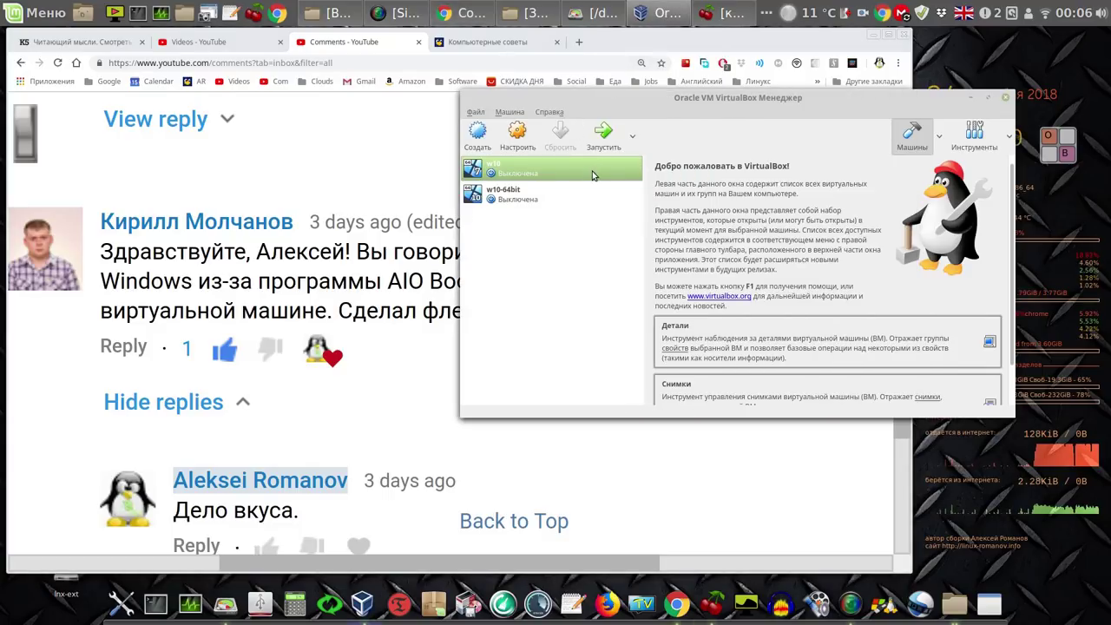
{"action": "left_click", "coordinate": [532, 14]}
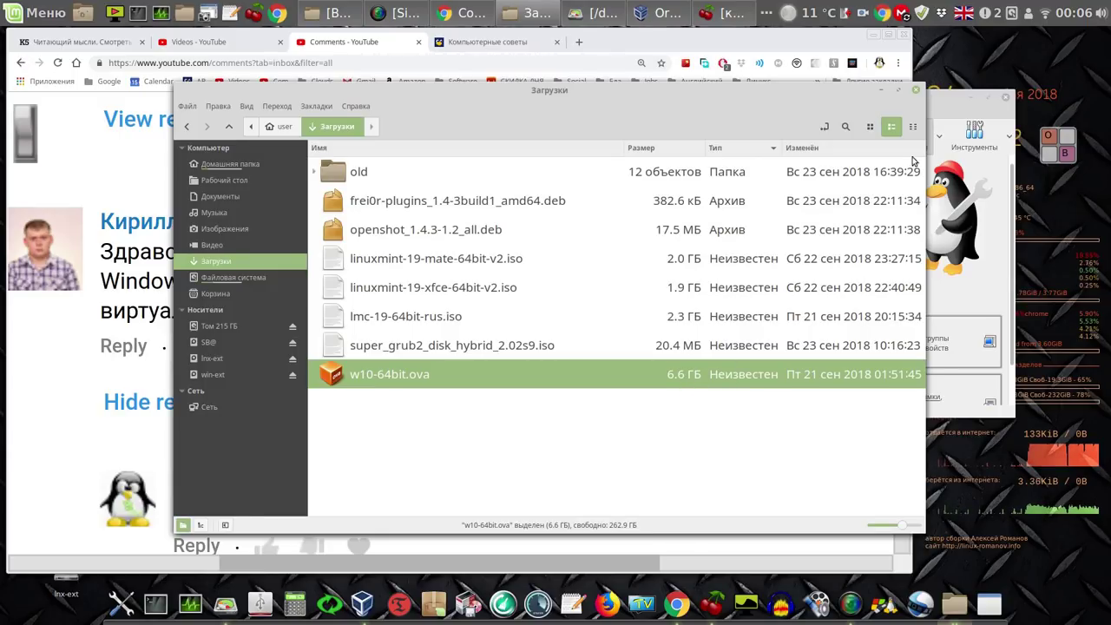
{"action": "left_click", "coordinate": [947, 109]}
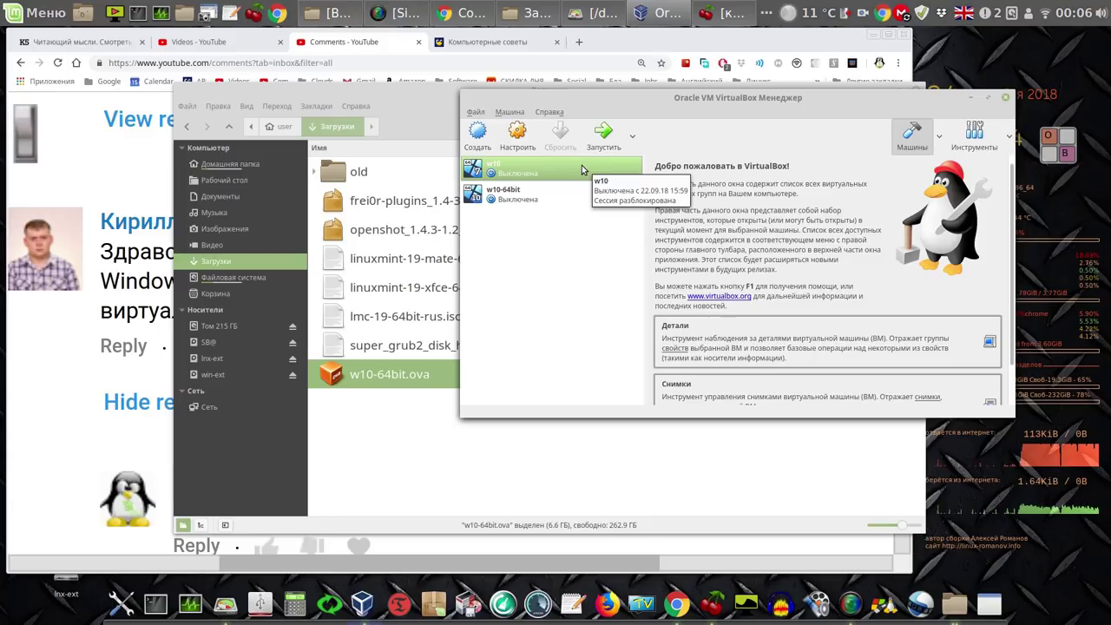
{"action": "left_click", "coordinate": [475, 112]}
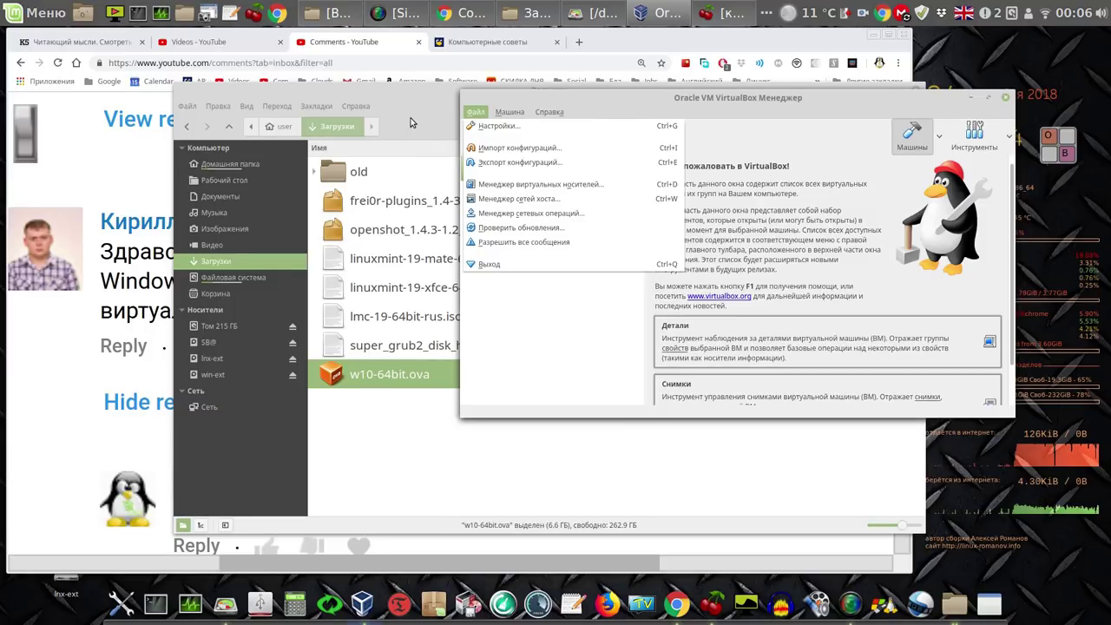
{"action": "left_click", "coordinate": [412, 122]}
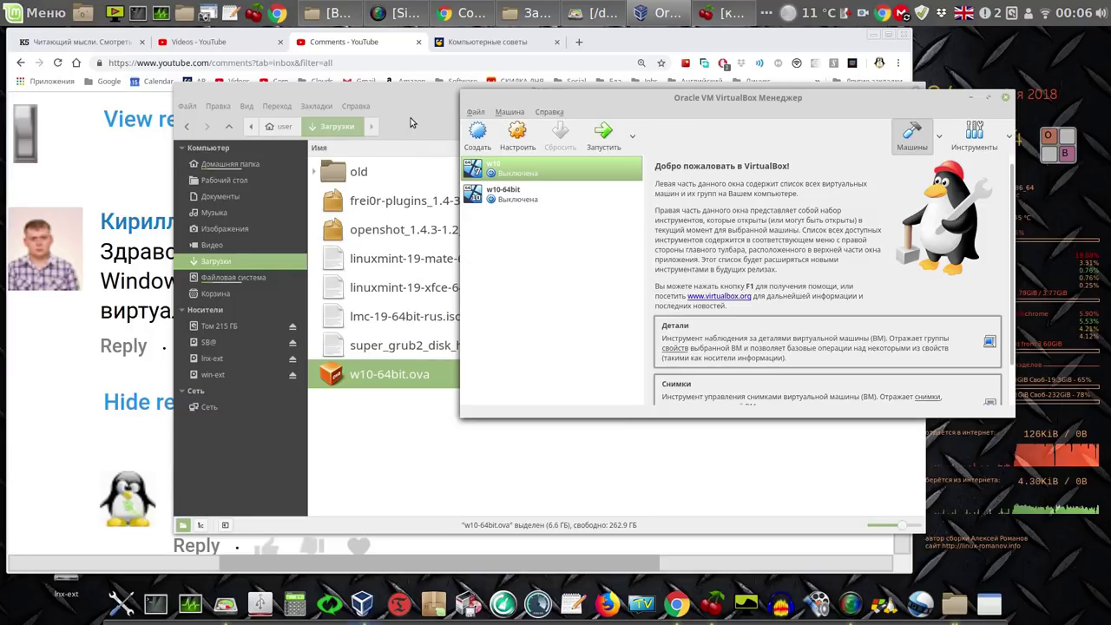
{"action": "left_click", "coordinate": [974, 98]}
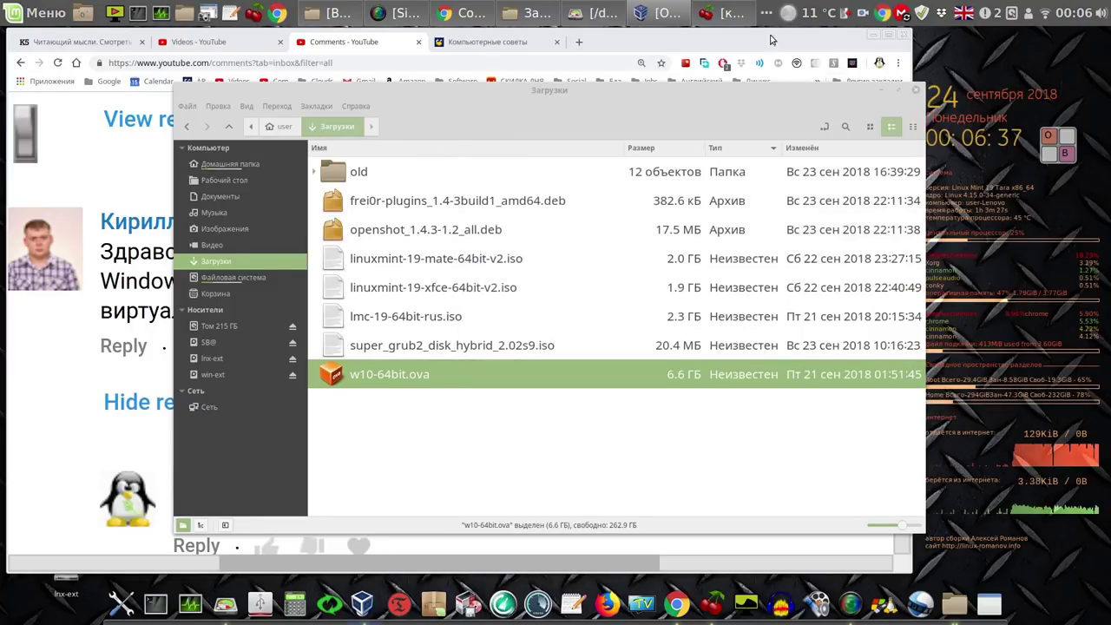
Start the w10-64bit virtual machine from the VirtualBox manager and minimize the manager window while Windows boots.
{"action": "left_click", "coordinate": [664, 14]}
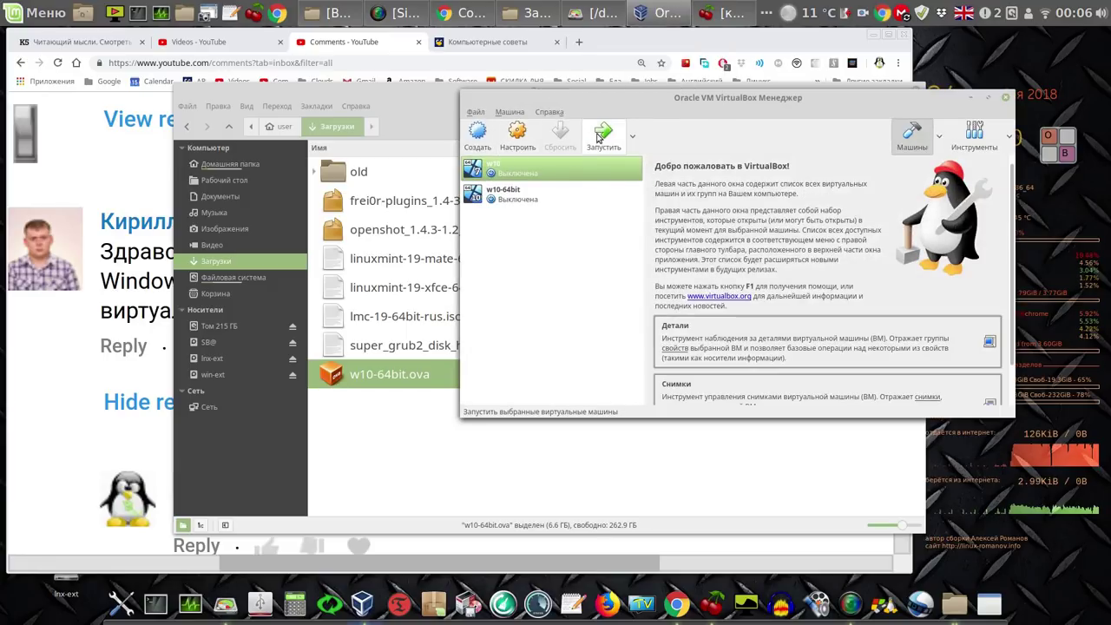
{"action": "left_click", "coordinate": [605, 132]}
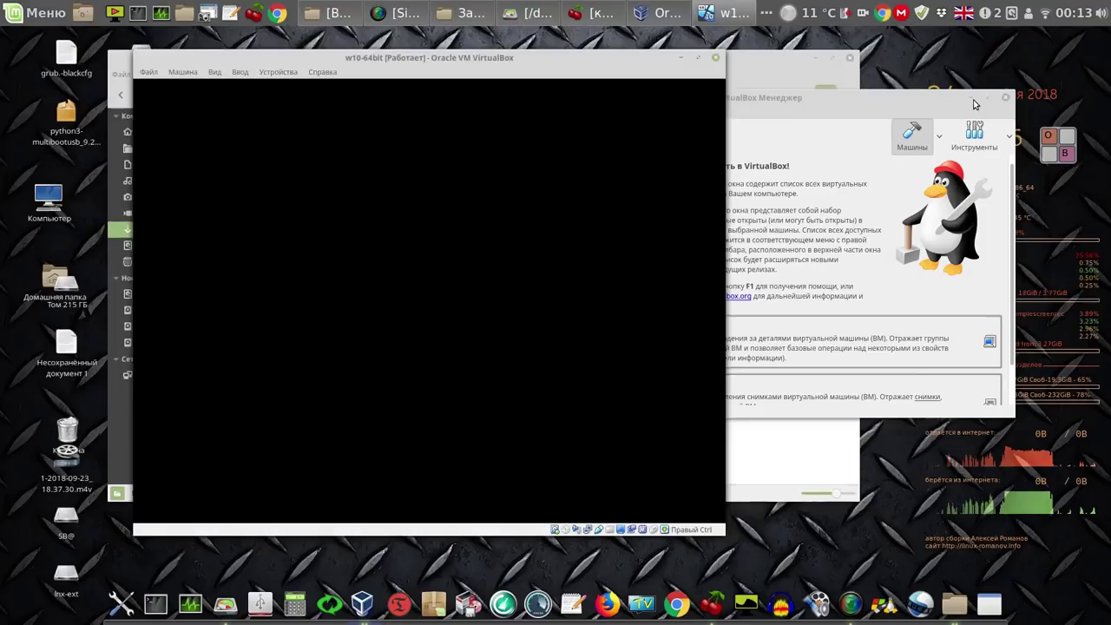
{"action": "left_click", "coordinate": [974, 99]}
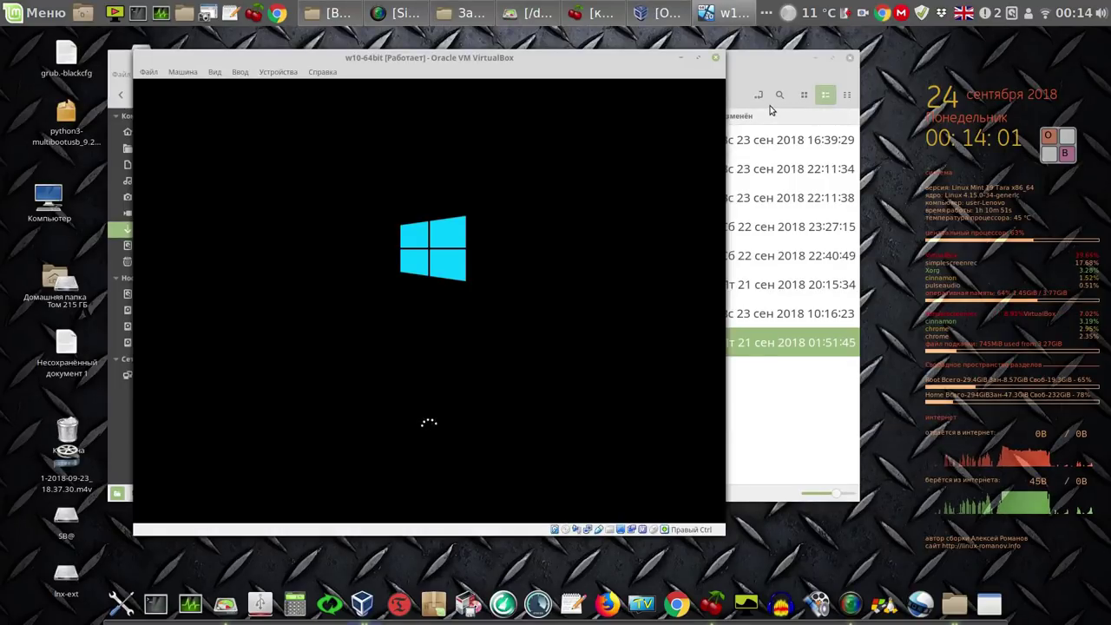
{"action": "right_click", "coordinate": [865, 15]}
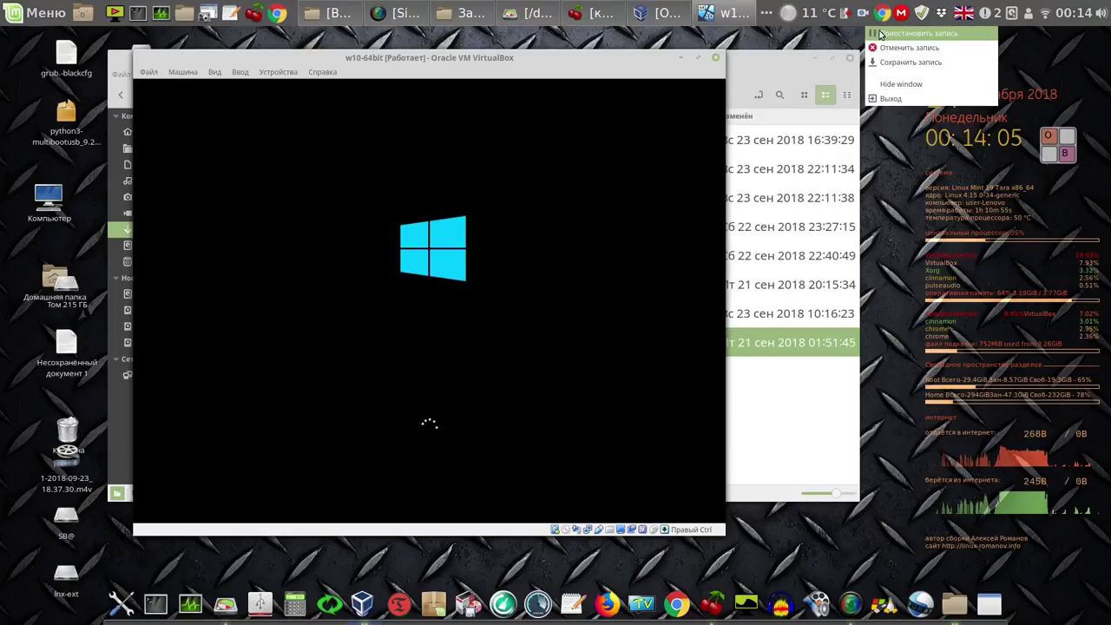
{"action": "left_click", "coordinate": [881, 33]}
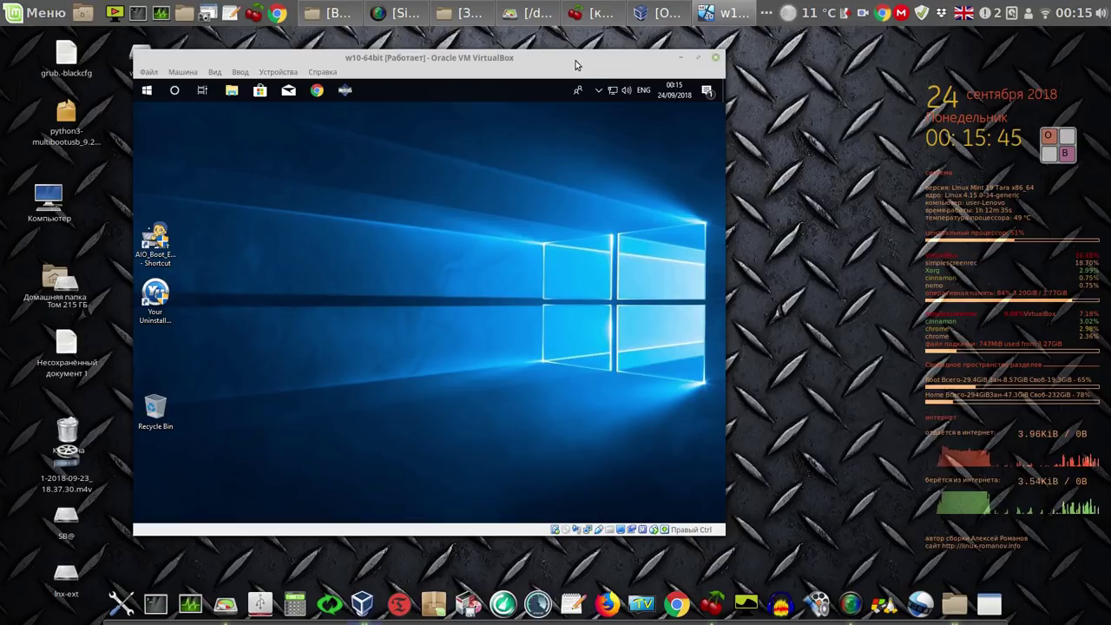
Power off the w10-64bit virtual machine and close the VirtualBox manager.
{"action": "key", "text": "super+a"}
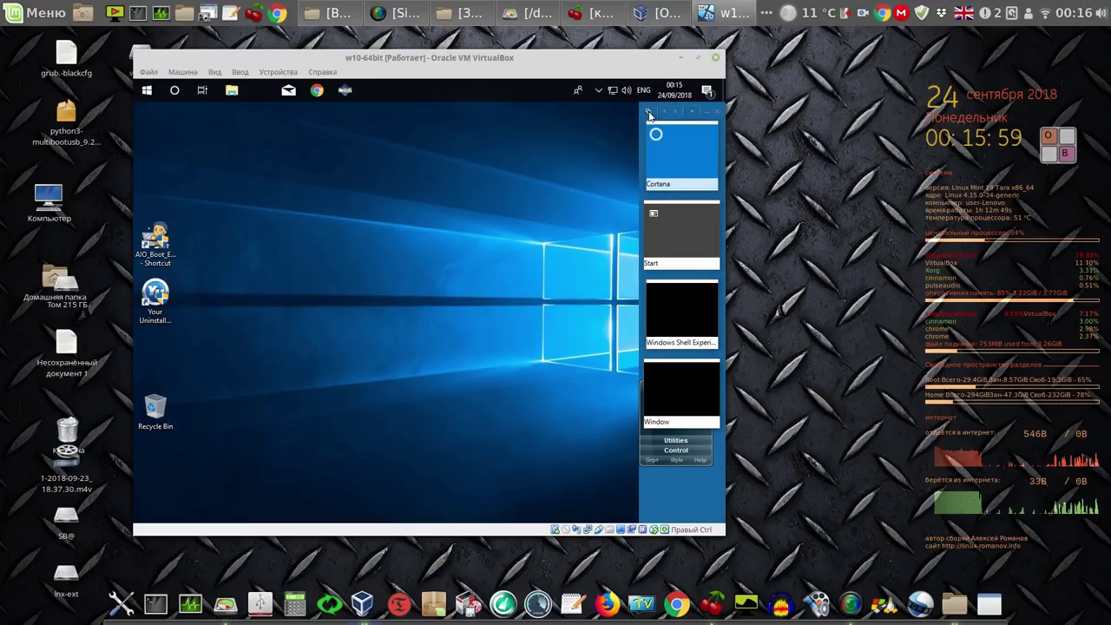
{"action": "left_click", "coordinate": [716, 59]}
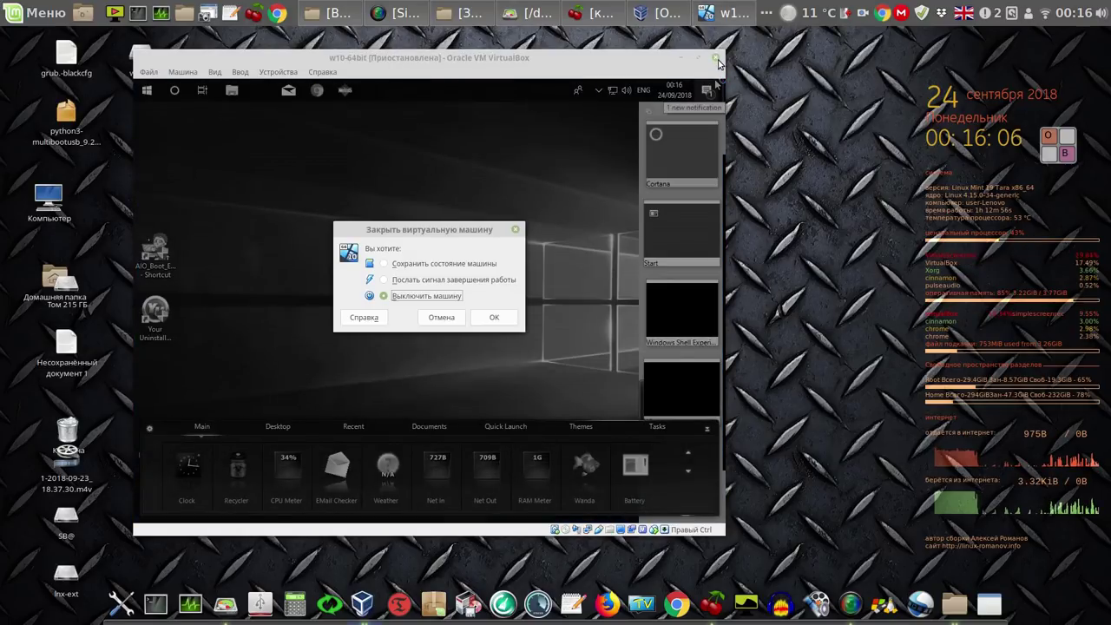
{"action": "left_click", "coordinate": [495, 317]}
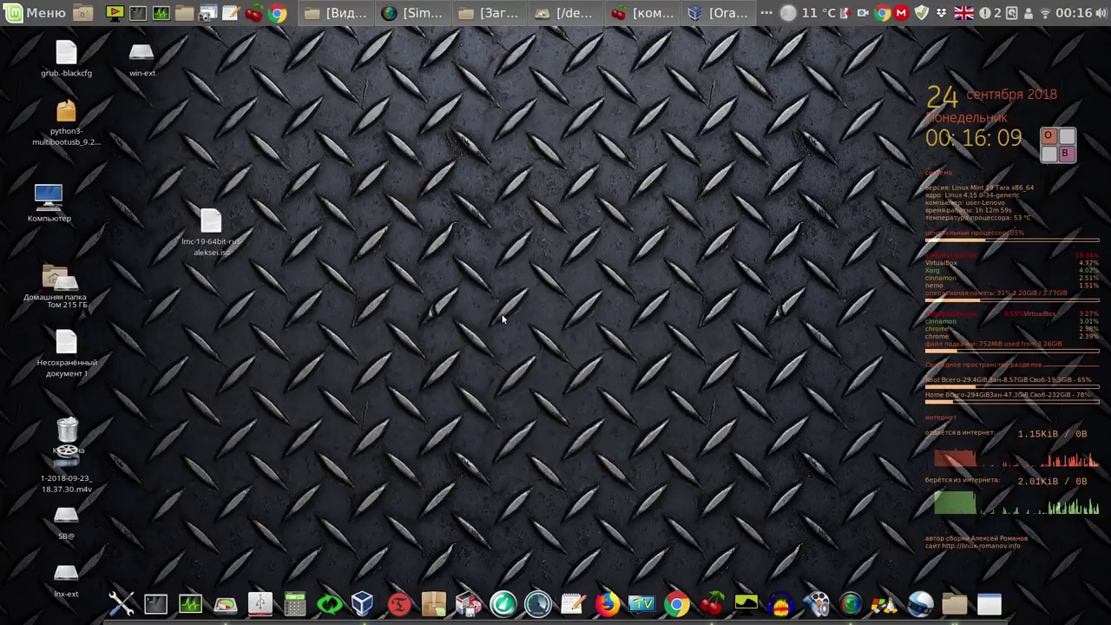
{"action": "left_click", "coordinate": [721, 16]}
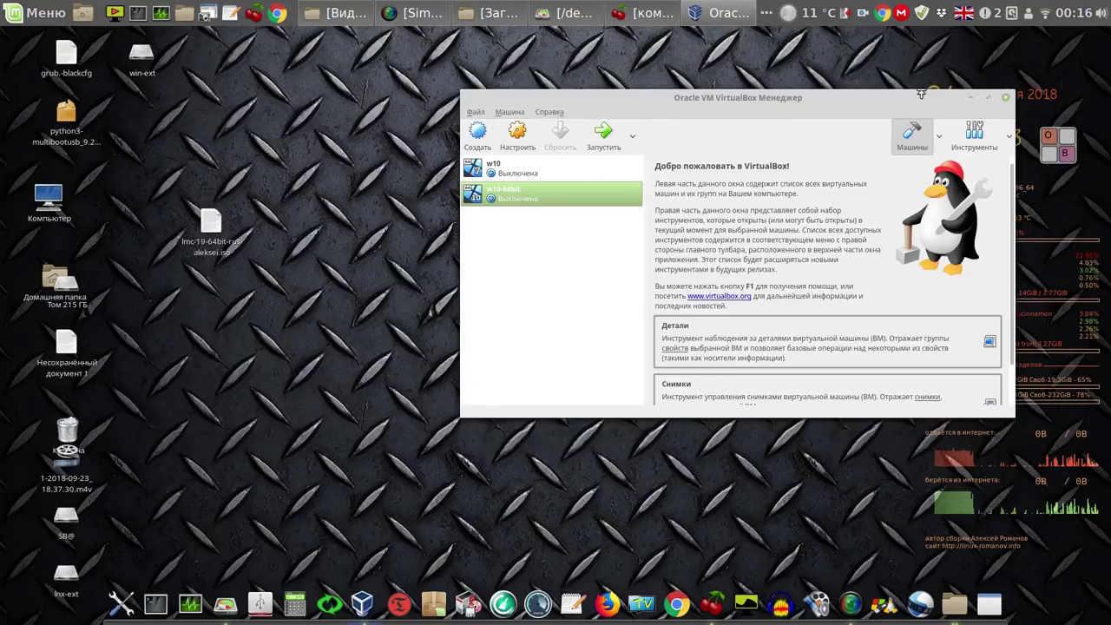
{"action": "left_click", "coordinate": [1007, 98]}
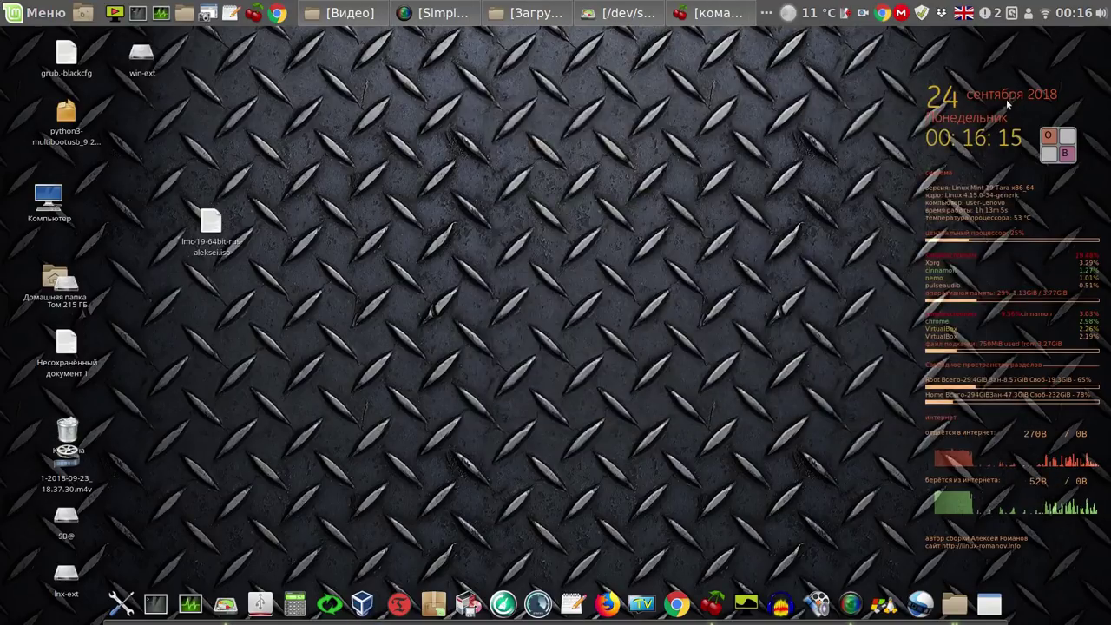
Review the w10, swap and sda6 NTFS partitions of /dev/sda in GParted, and close the program.
{"action": "left_click", "coordinate": [621, 15]}
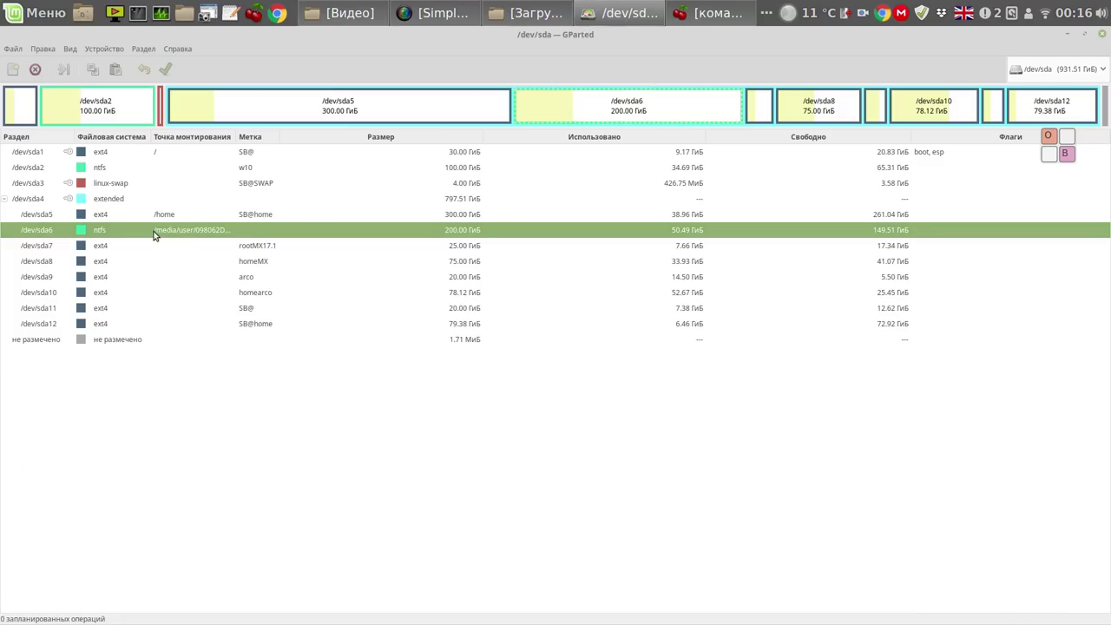
{"action": "left_click", "coordinate": [250, 168]}
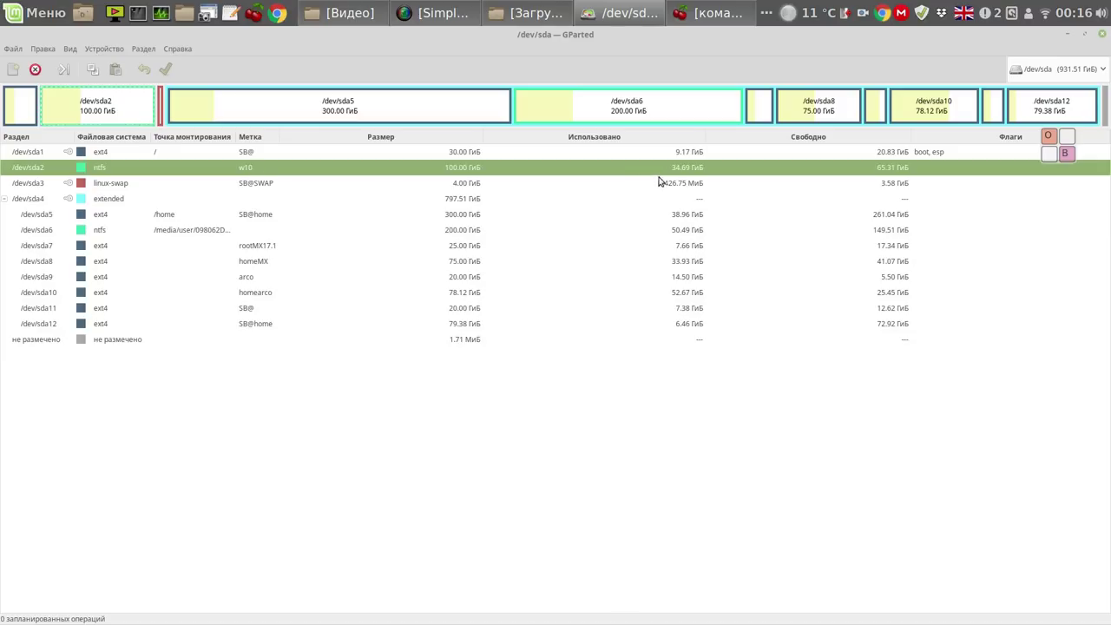
{"action": "left_click", "coordinate": [705, 184]}
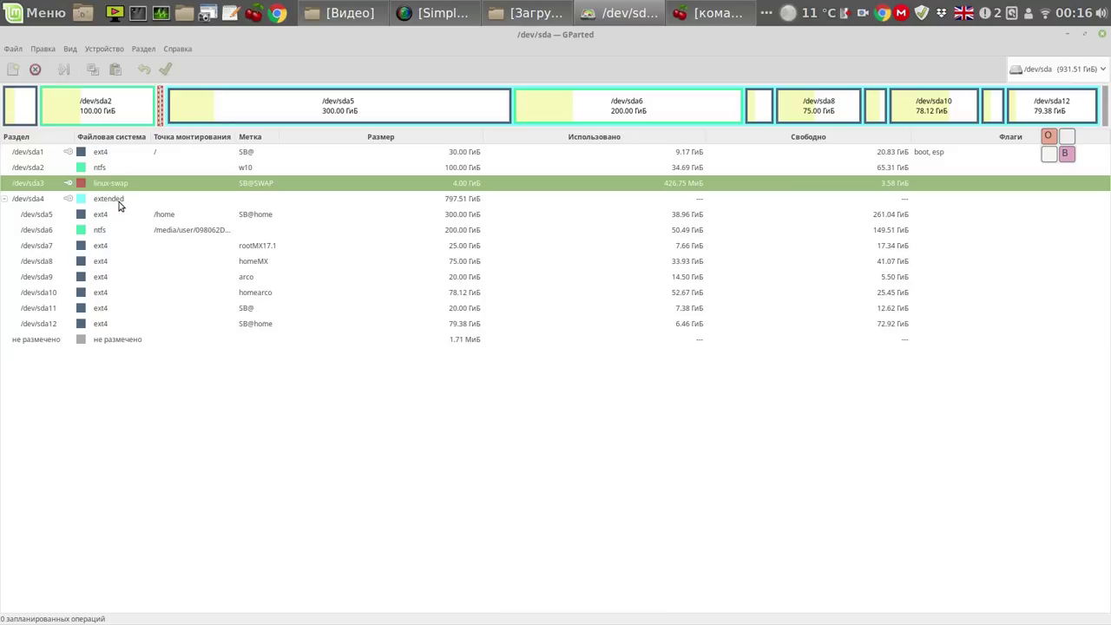
{"action": "left_click", "coordinate": [119, 233]}
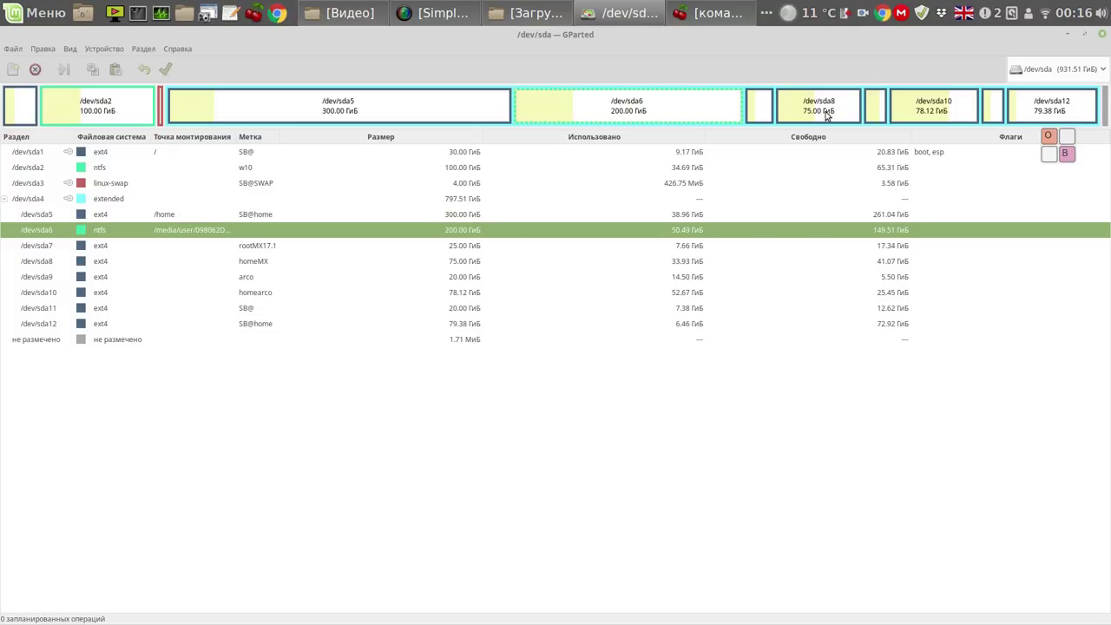
{"action": "left_click", "coordinate": [1103, 35]}
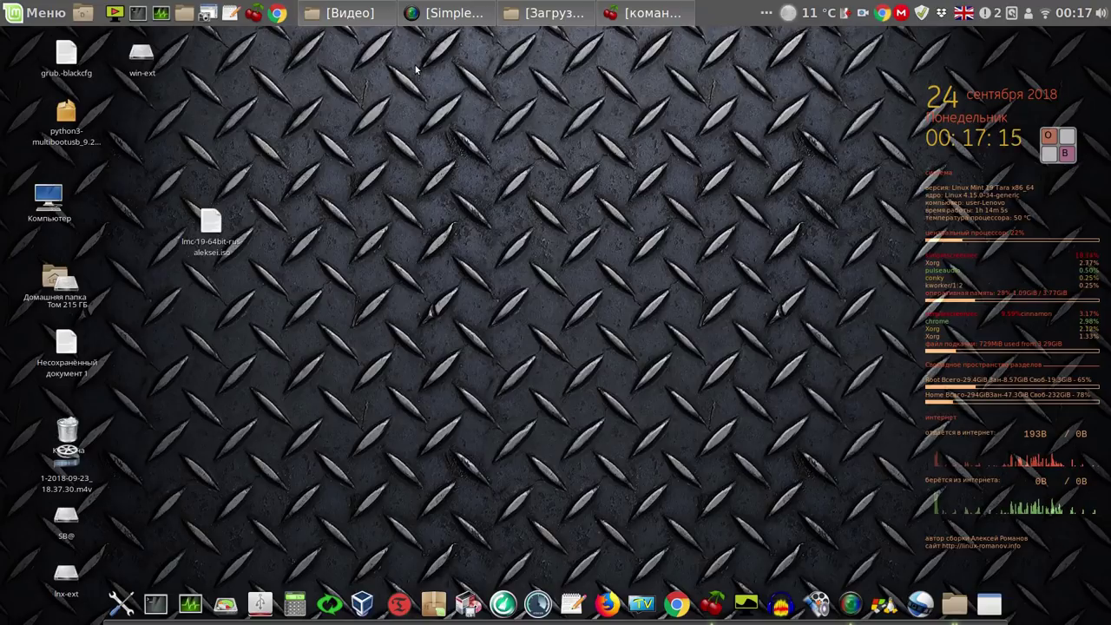
Reopen Chrome on the YouTube comments and read the reply to the question about the most interesting Linux for work.
{"action": "left_click", "coordinate": [278, 14]}
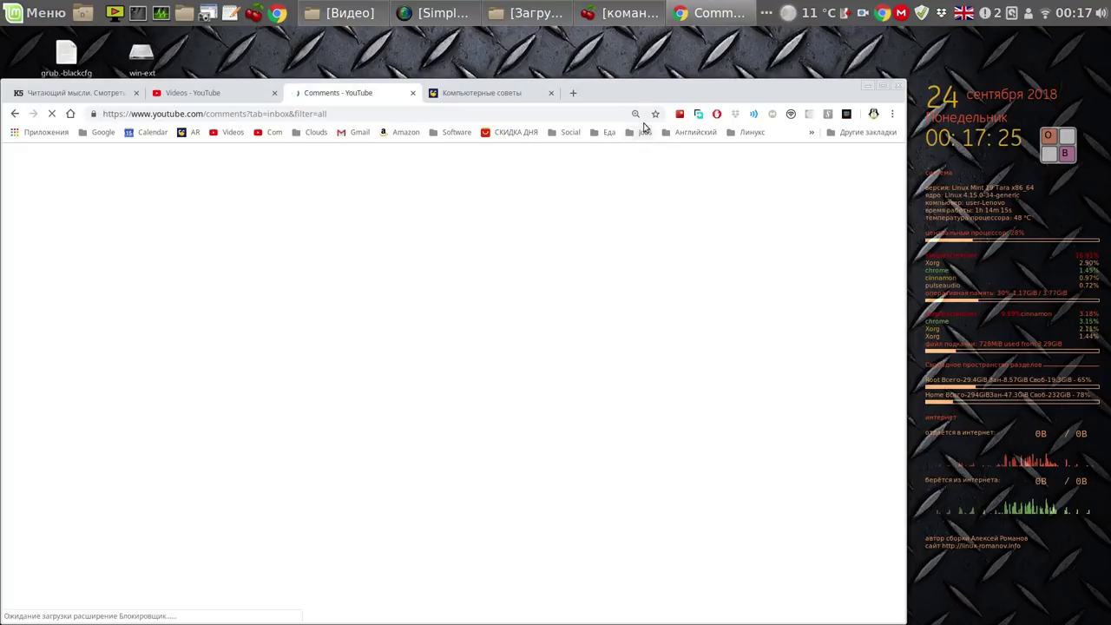
{"action": "left_click_drag", "start_coordinate": [643, 78], "coordinate": [643, 63]}
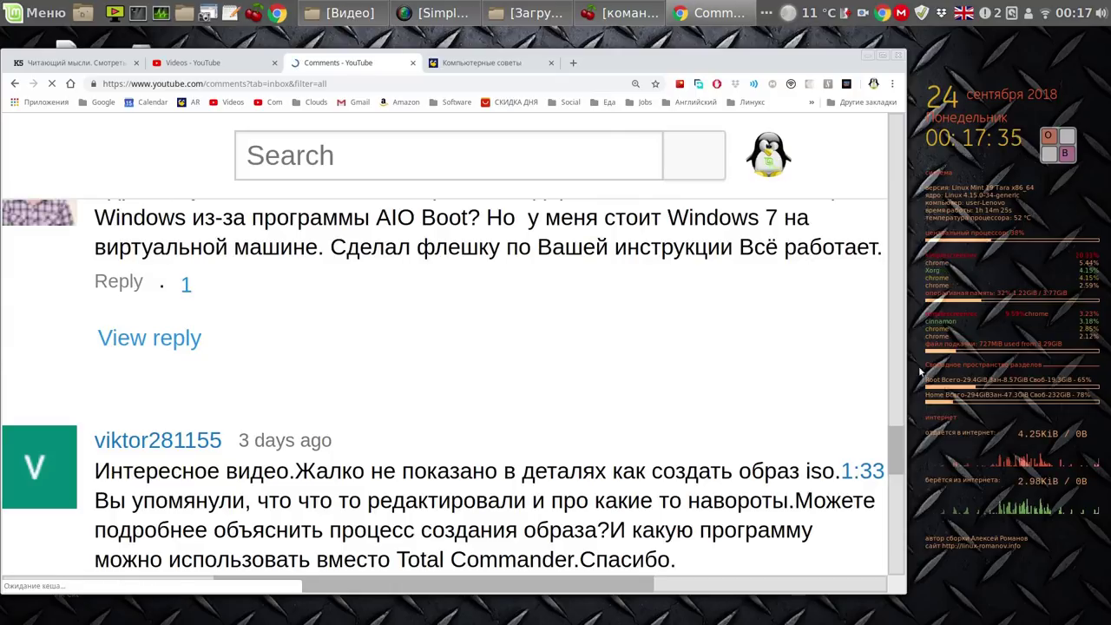
{"action": "left_click_drag", "start_coordinate": [897, 456], "coordinate": [903, 395]}
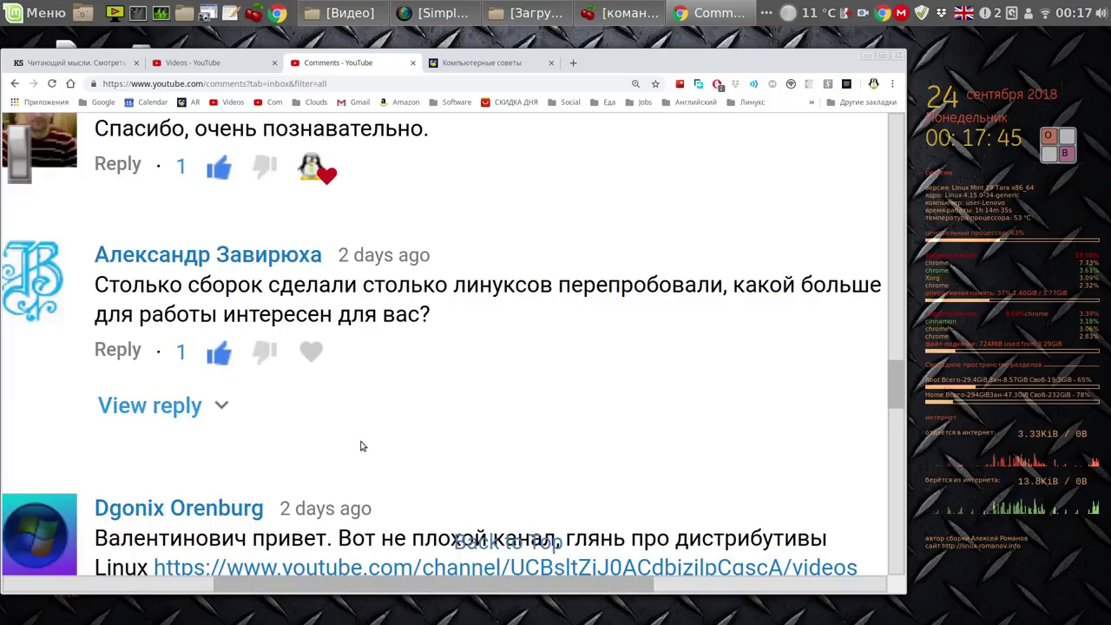
{"action": "left_click", "coordinate": [130, 406]}
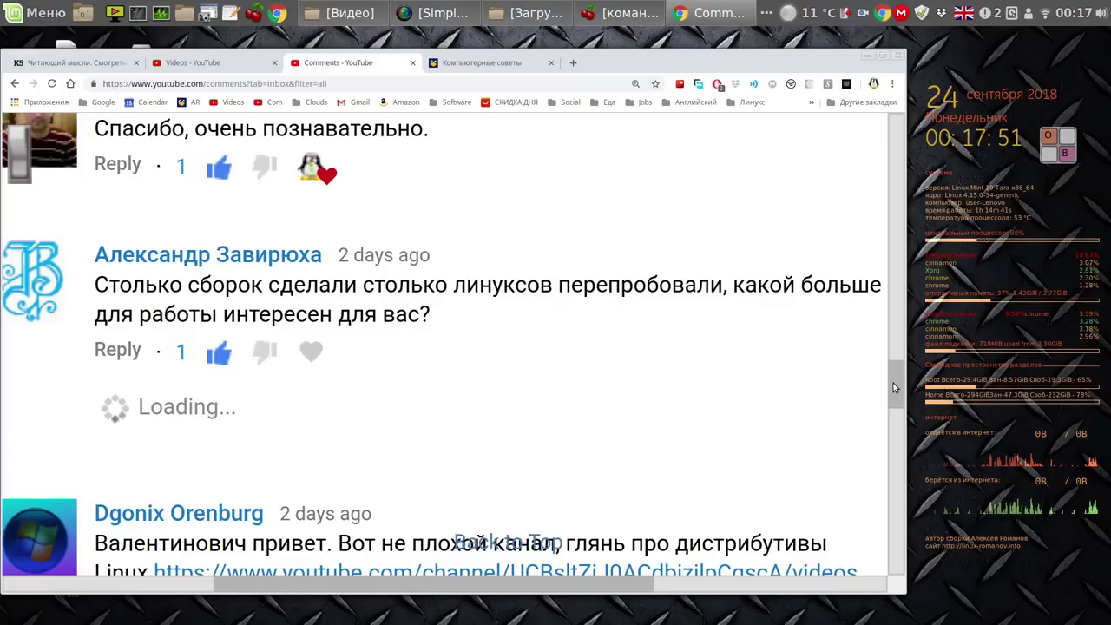
{"action": "left_click_drag", "start_coordinate": [893, 383], "coordinate": [896, 393]}
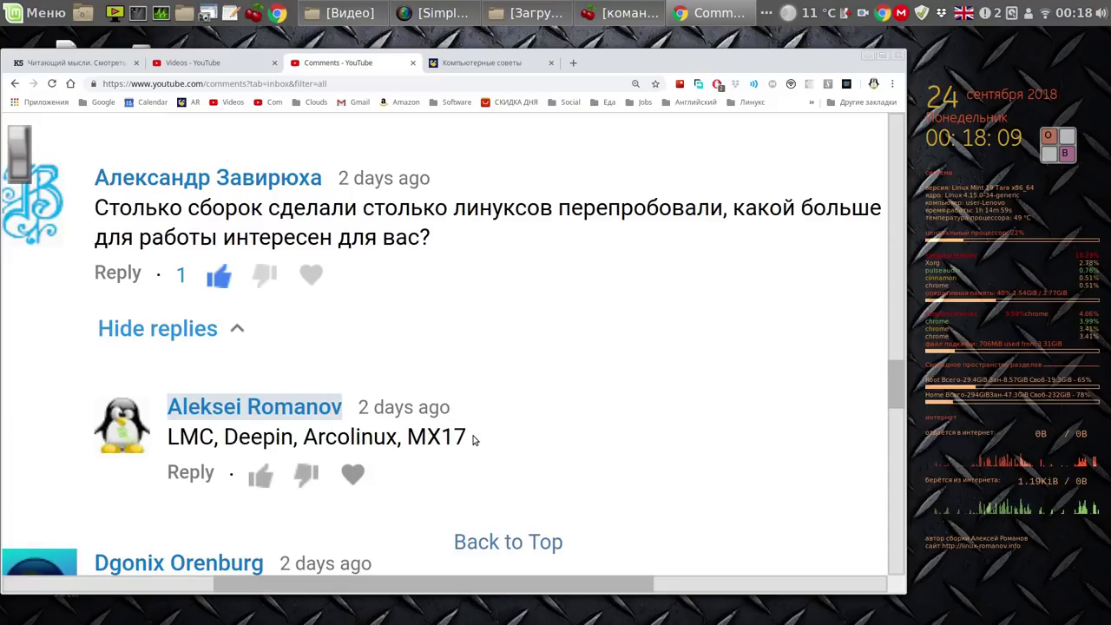
{"action": "left_click_drag", "start_coordinate": [463, 437], "coordinate": [414, 439]}
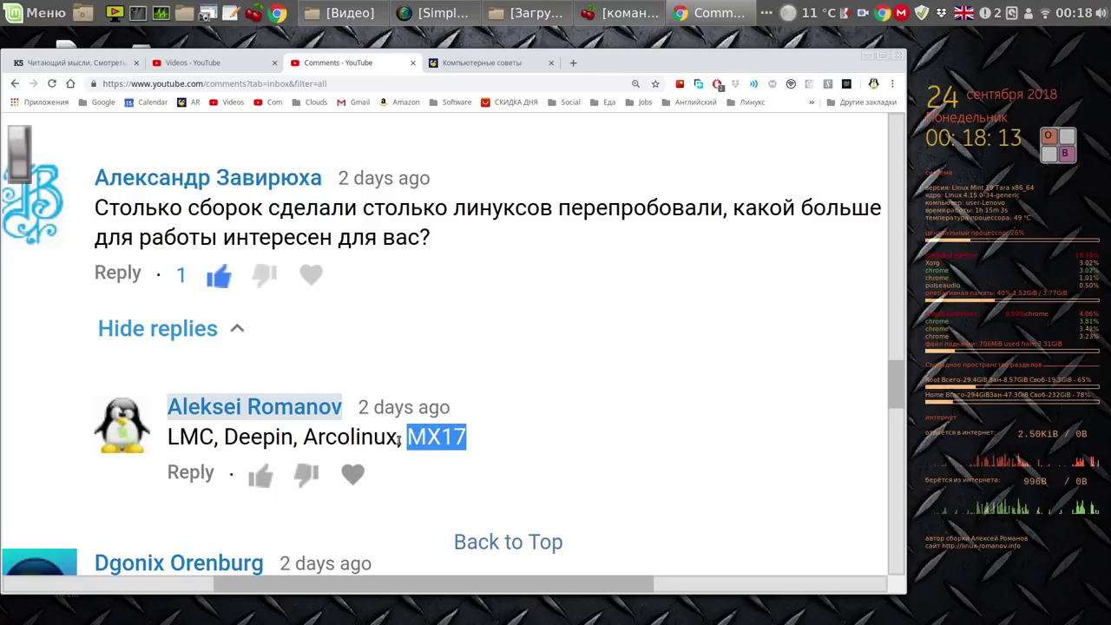
{"action": "left_click", "coordinate": [380, 436]}
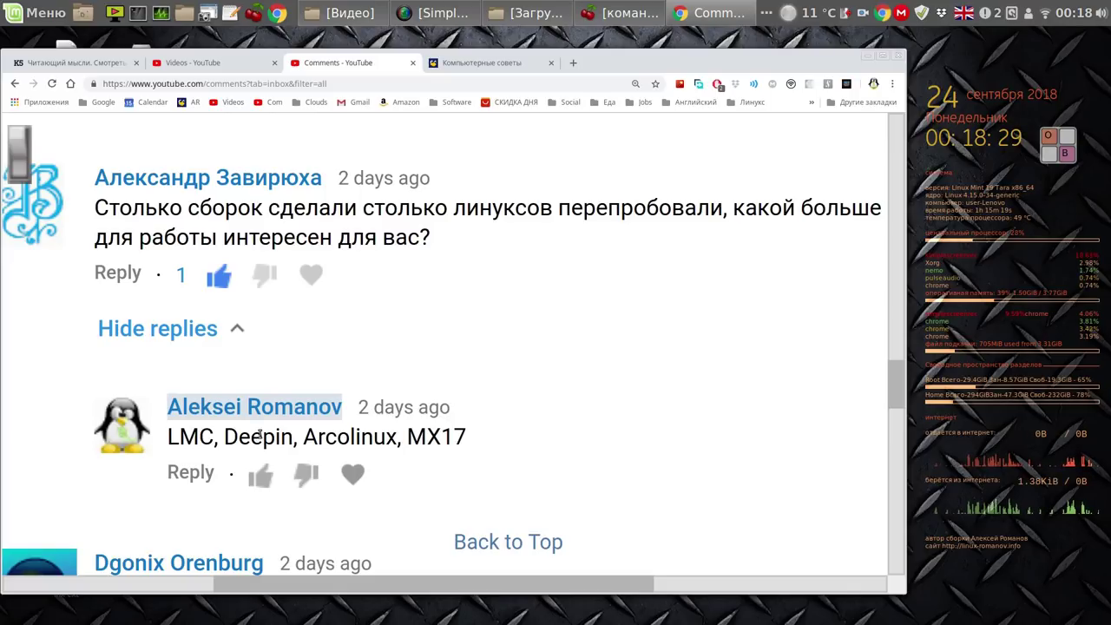
Find the Deepin 15.7 + Systemback video in the YouTube video manager and bring its full title into view.
{"action": "left_click", "coordinate": [219, 61]}
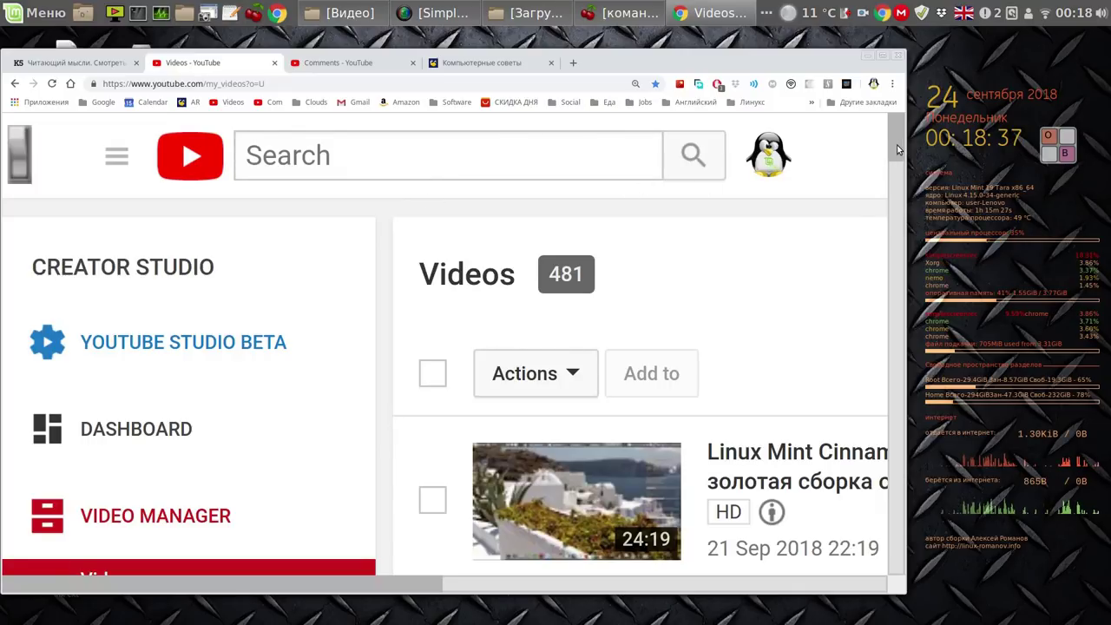
{"action": "scroll", "coordinate": [903, 174], "scroll_direction": "down", "scroll_amount": 3}
{"action": "left_click_drag", "start_coordinate": [903, 174], "coordinate": [913, 213]}
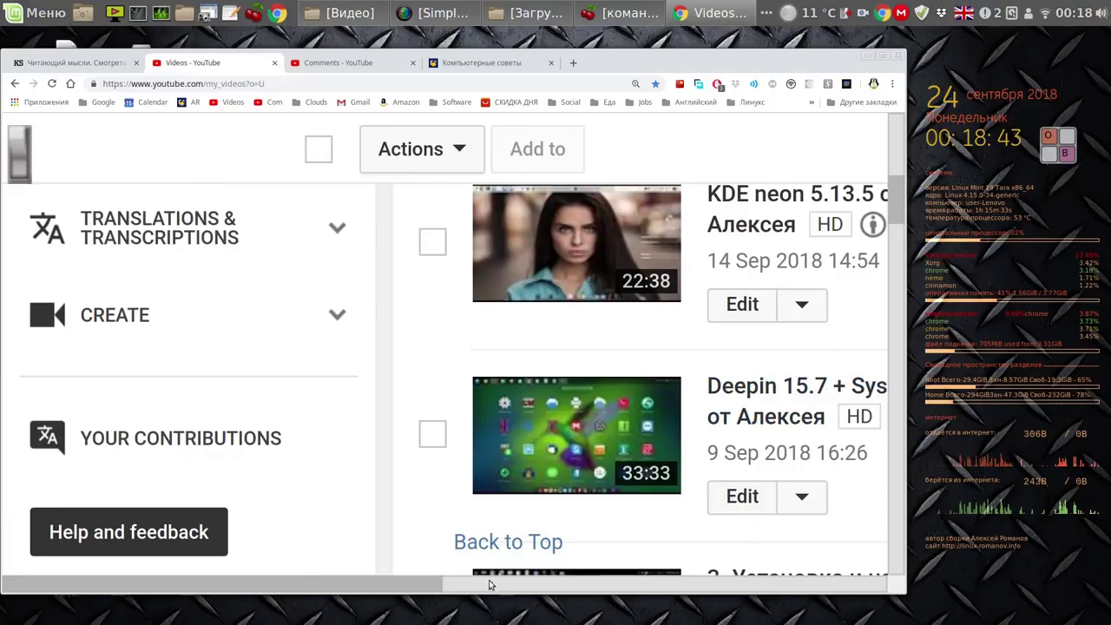
{"action": "left_click_drag", "start_coordinate": [437, 588], "coordinate": [570, 594]}
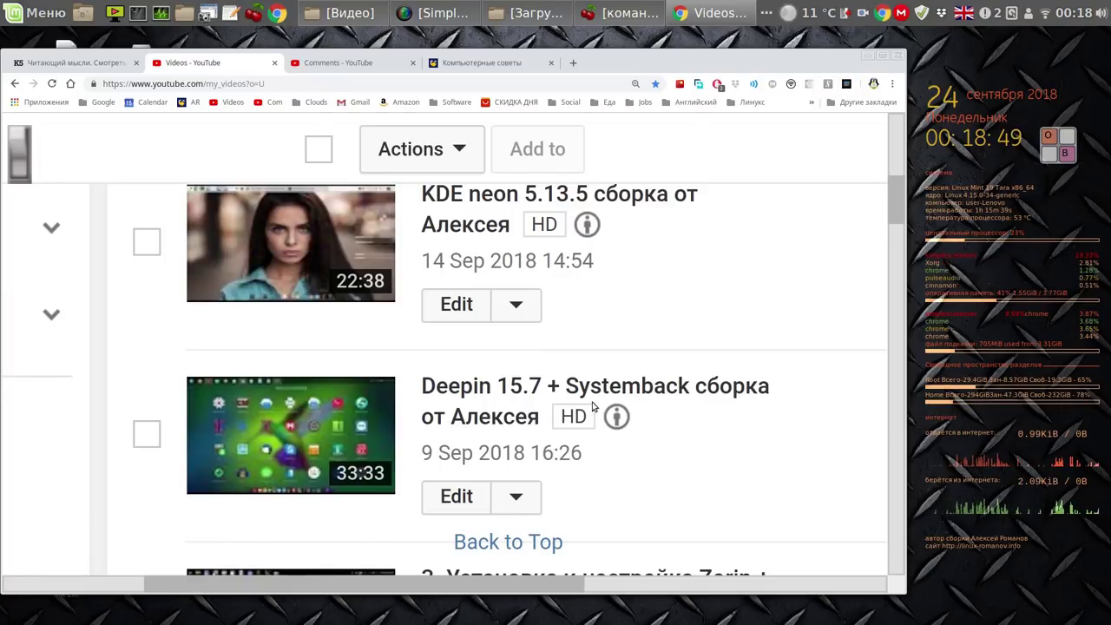
Return to the YouTube comments and highlight the reply's list of preferred distributions, clearing the highlight when done.
{"action": "left_click", "coordinate": [382, 61]}
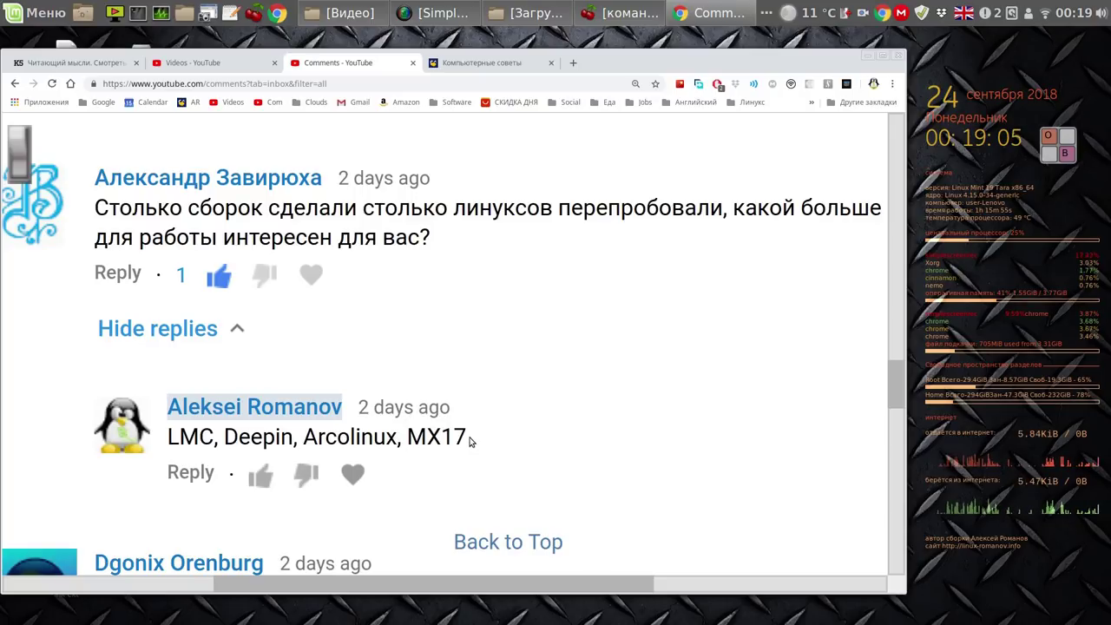
{"action": "left_click_drag", "start_coordinate": [469, 442], "coordinate": [176, 458]}
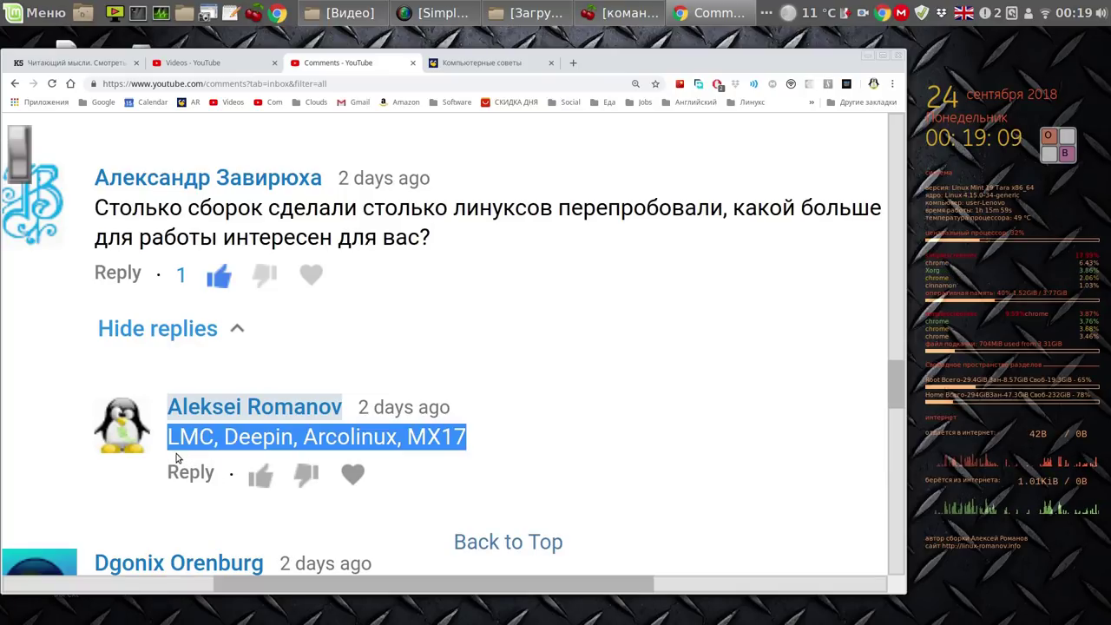
{"action": "left_click", "coordinate": [193, 508]}
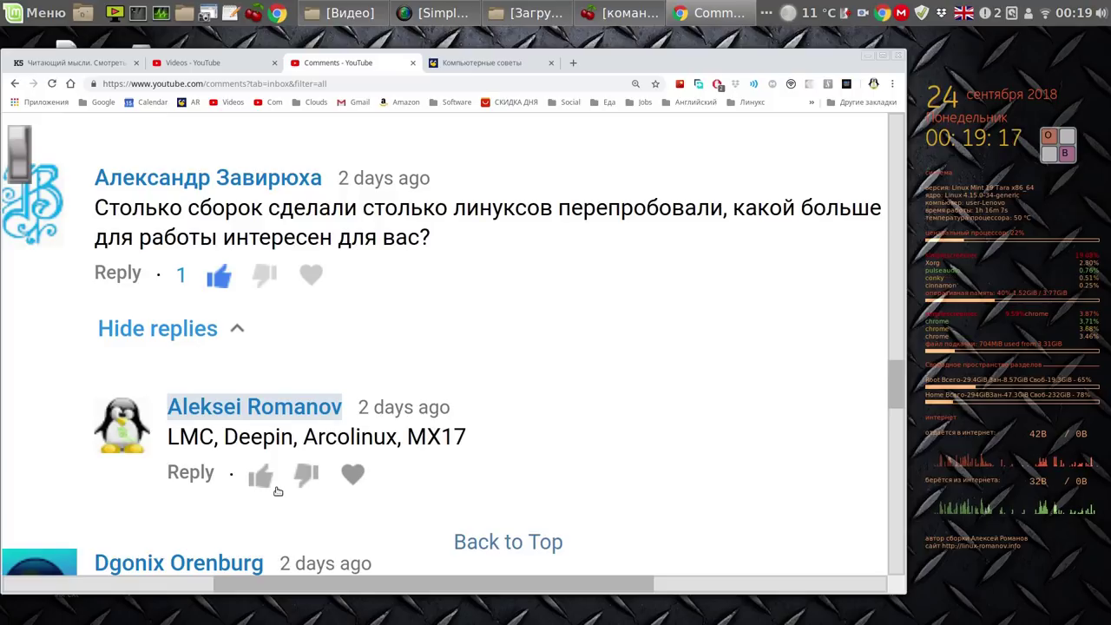
Give a heart to the comment asking which Linux is most interesting for work, and return to the start of the comments page.
{"action": "left_click", "coordinate": [313, 274]}
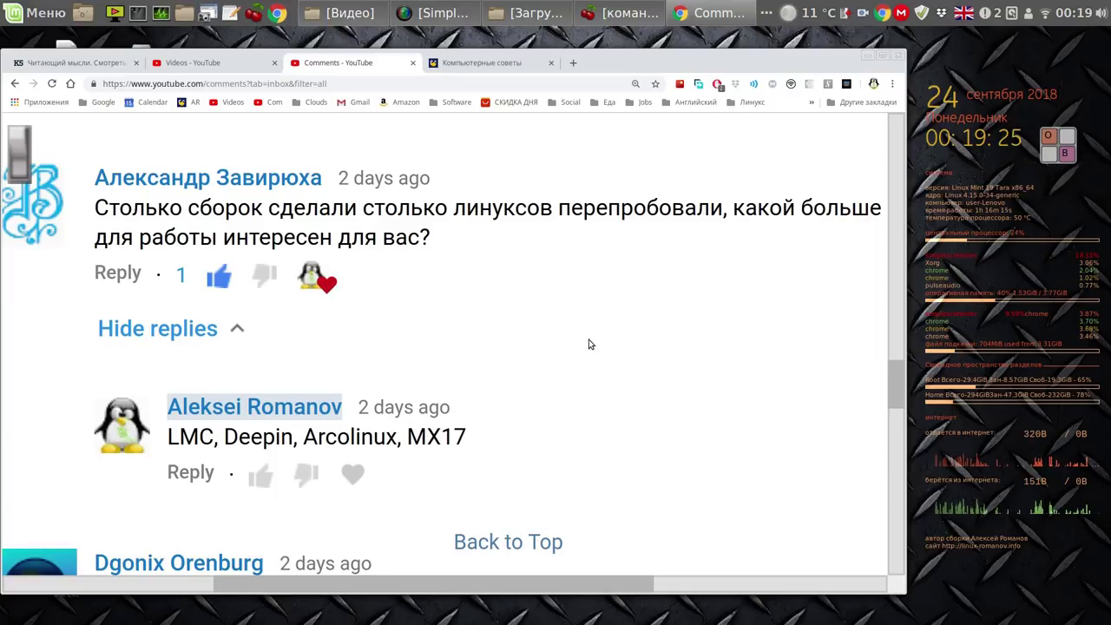
{"action": "left_click_drag", "start_coordinate": [896, 397], "coordinate": [908, 155]}
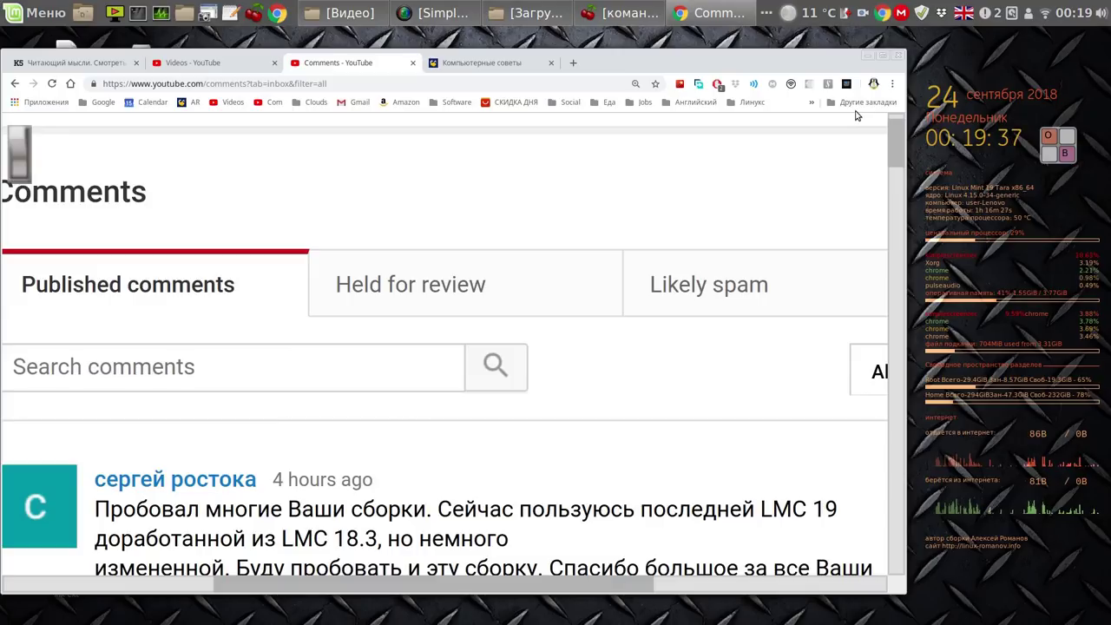
{"action": "left_click_drag", "start_coordinate": [814, 57], "coordinate": [815, 49]}
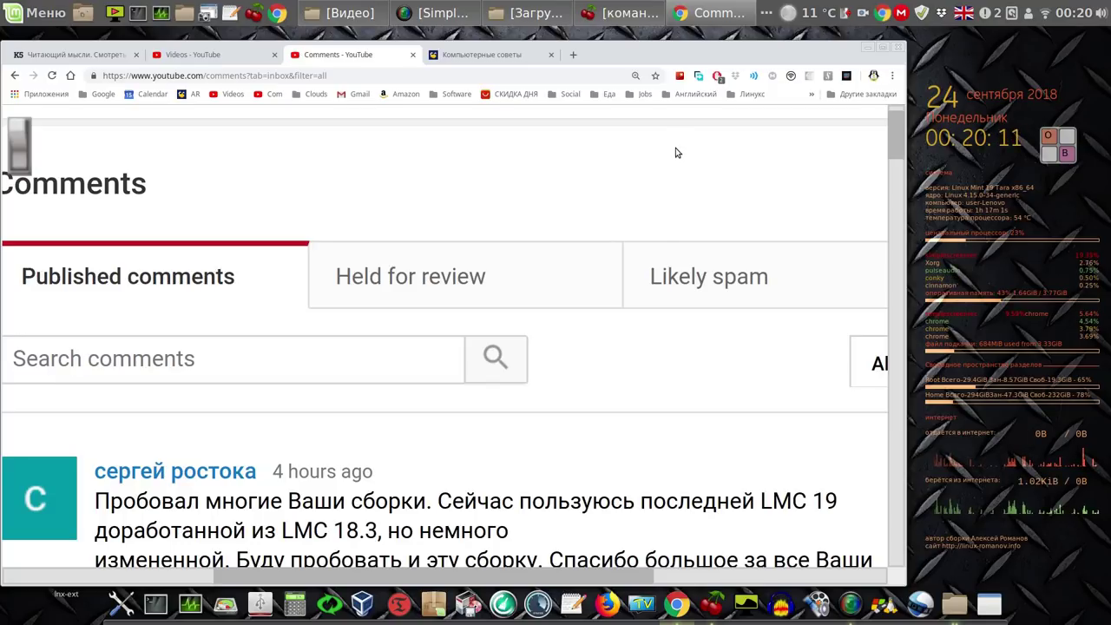
Minimize Chrome, launch GParted by entering the account password in the authentication prompt, and dismiss the on-screen keyboard.
{"action": "left_click", "coordinate": [869, 50]}
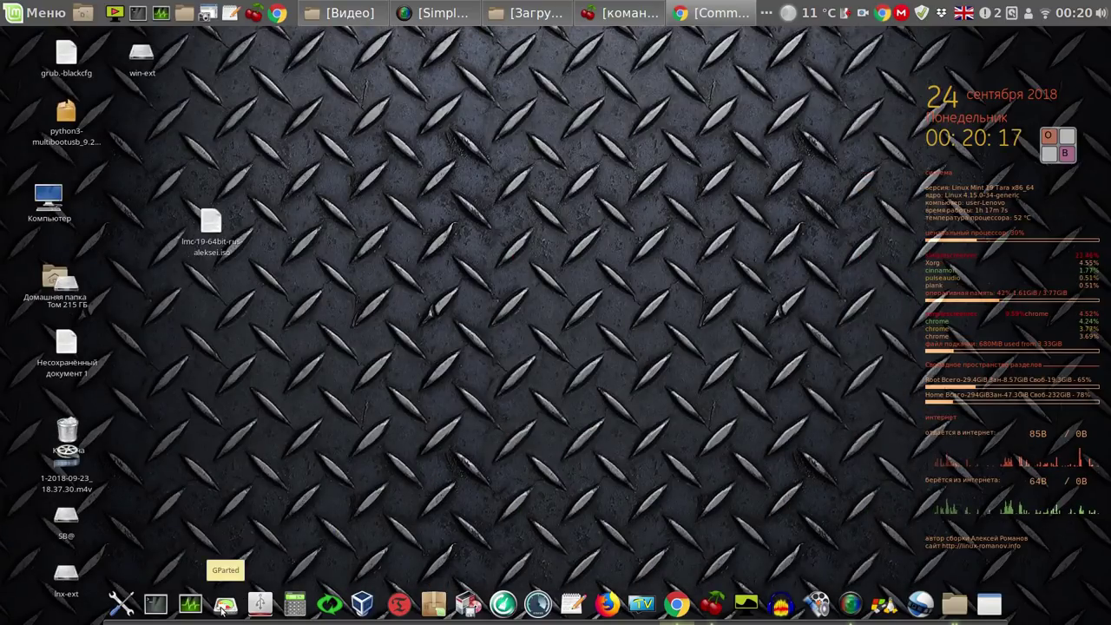
{"action": "left_click", "coordinate": [222, 608]}
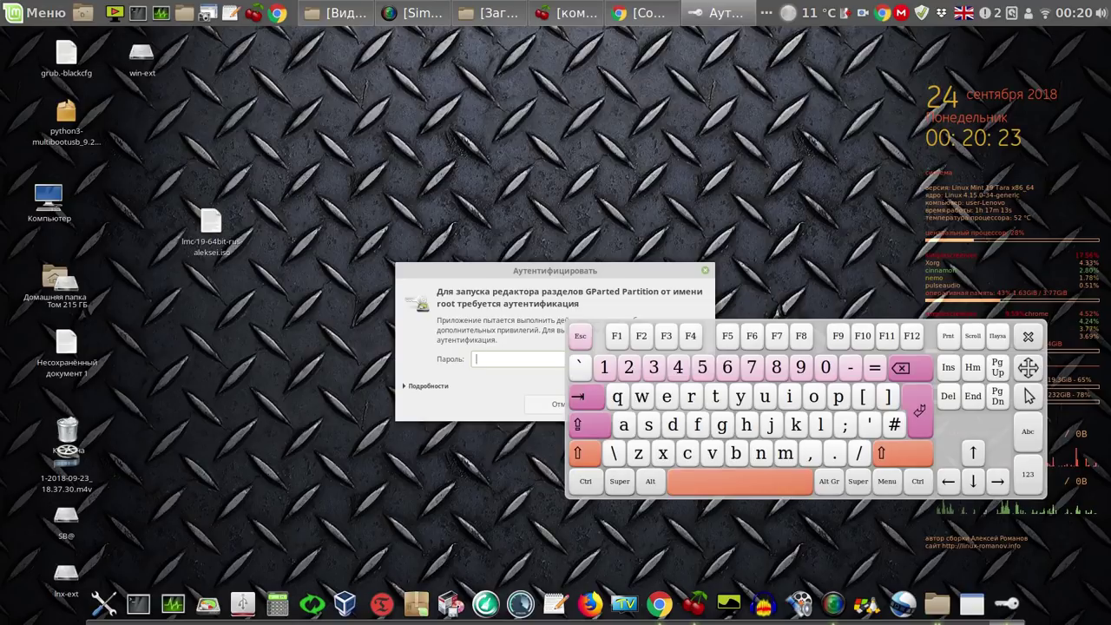
{"action": "type", "text": "•"}
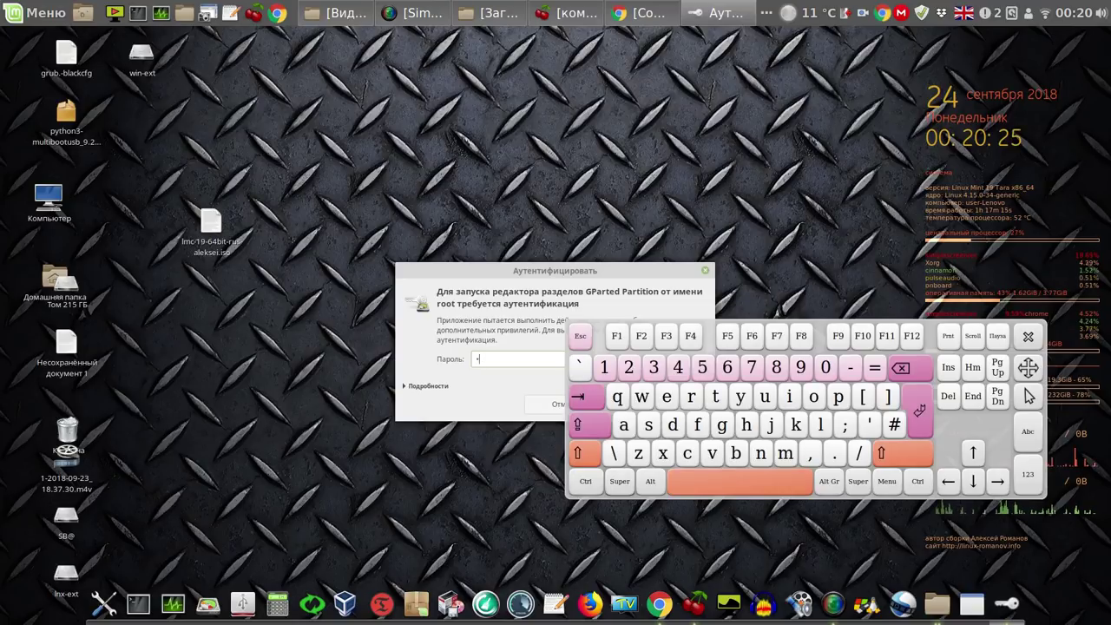
{"action": "key", "text": "Return"}
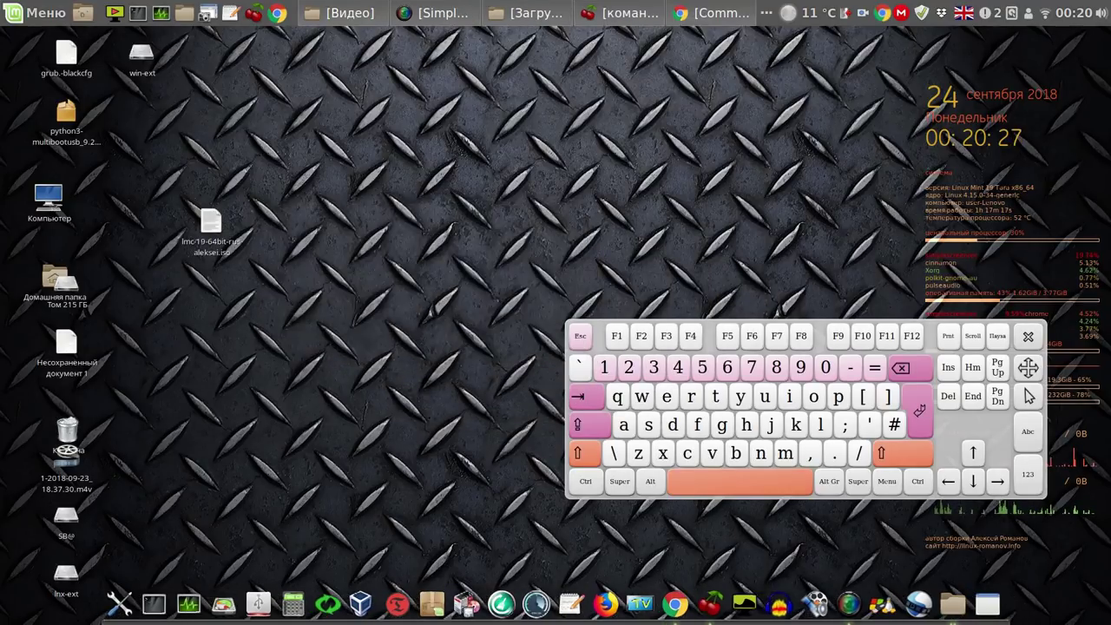
{"action": "left_click", "coordinate": [1028, 336]}
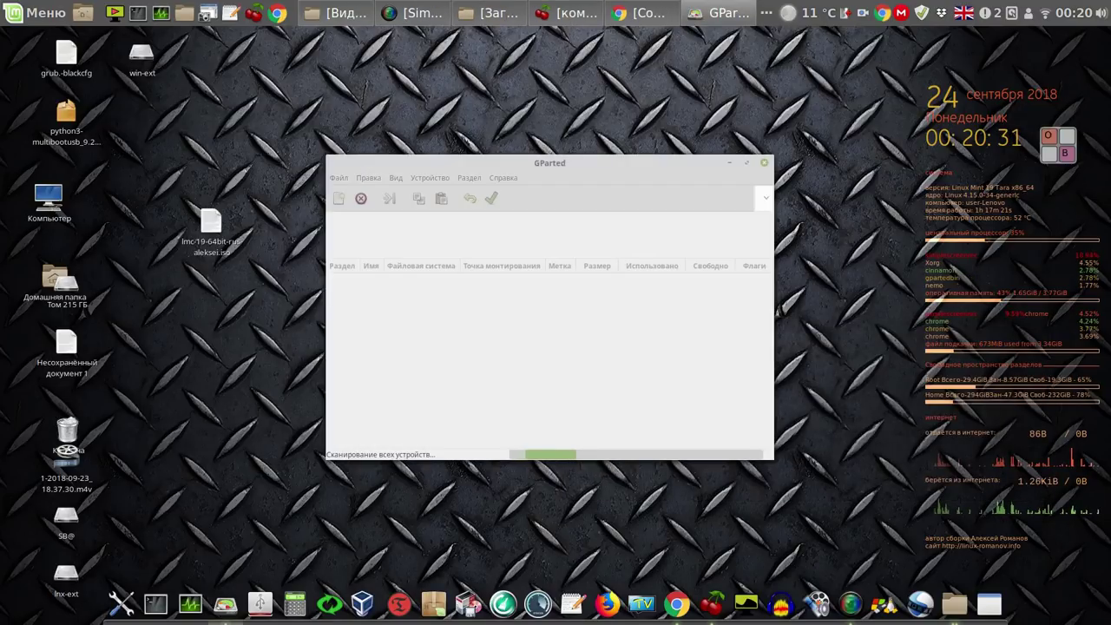
Enlarge the GParted window, show the device information of /dev/sda to examine its partition table type, and close the program.
{"action": "left_click_drag", "start_coordinate": [560, 165], "coordinate": [365, 95]}
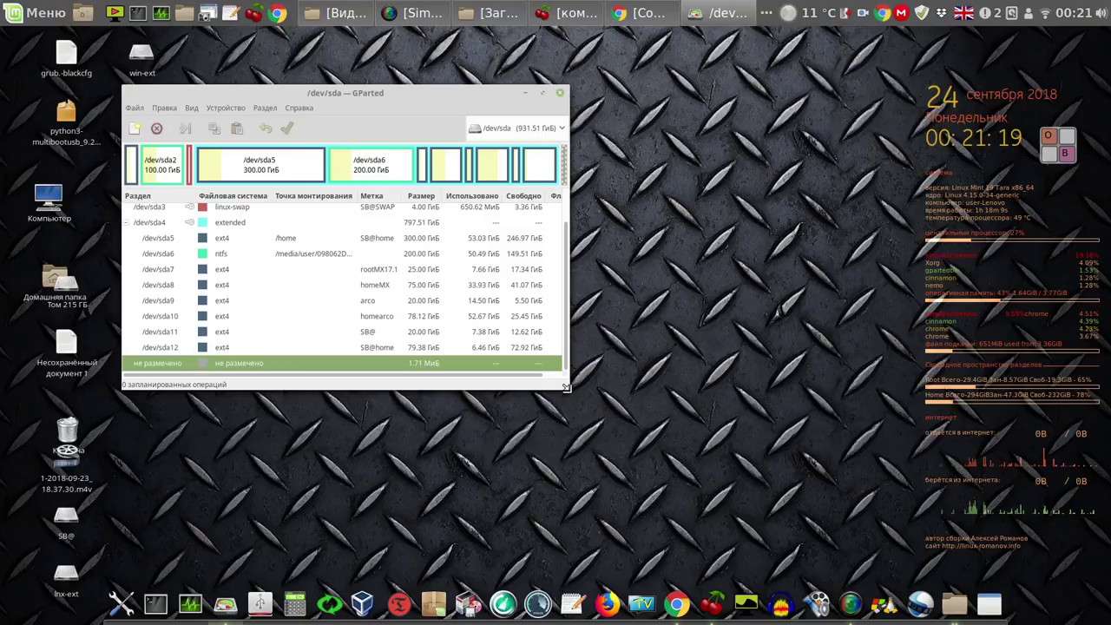
{"action": "left_click_drag", "start_coordinate": [565, 388], "coordinate": [860, 497]}
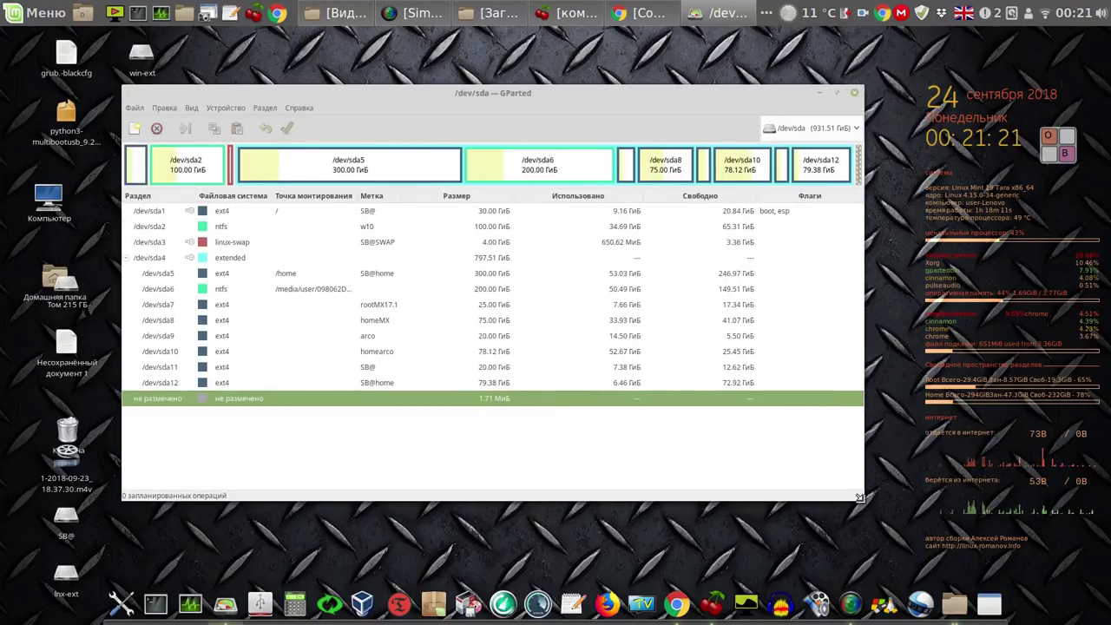
{"action": "left_click", "coordinate": [192, 108]}
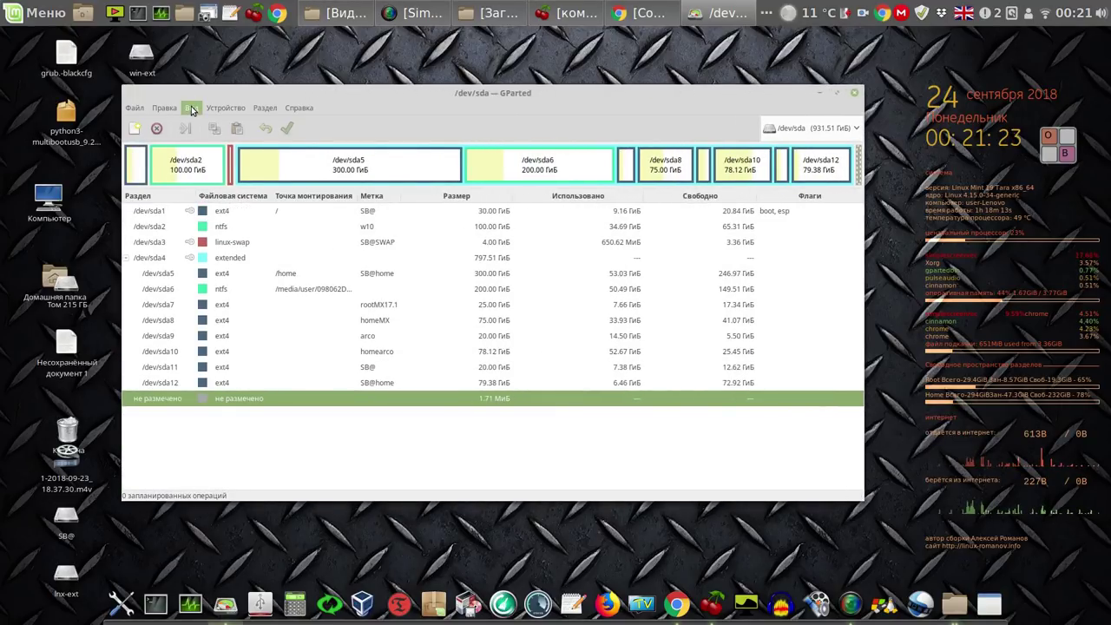
{"action": "left_click", "coordinate": [215, 123]}
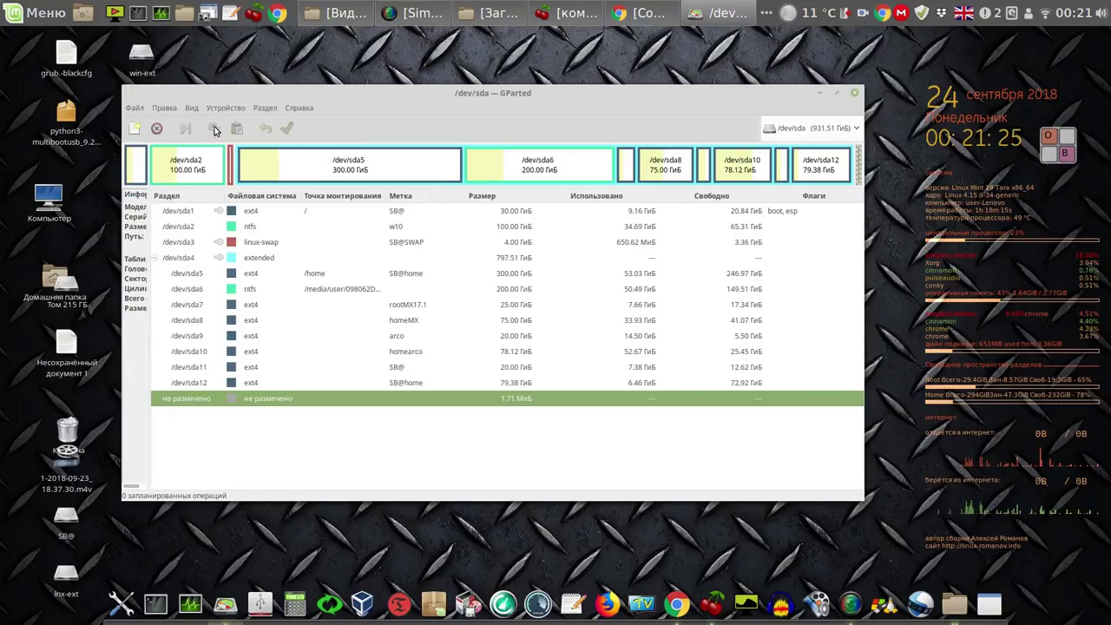
{"action": "left_click_drag", "start_coordinate": [236, 262], "coordinate": [190, 262]}
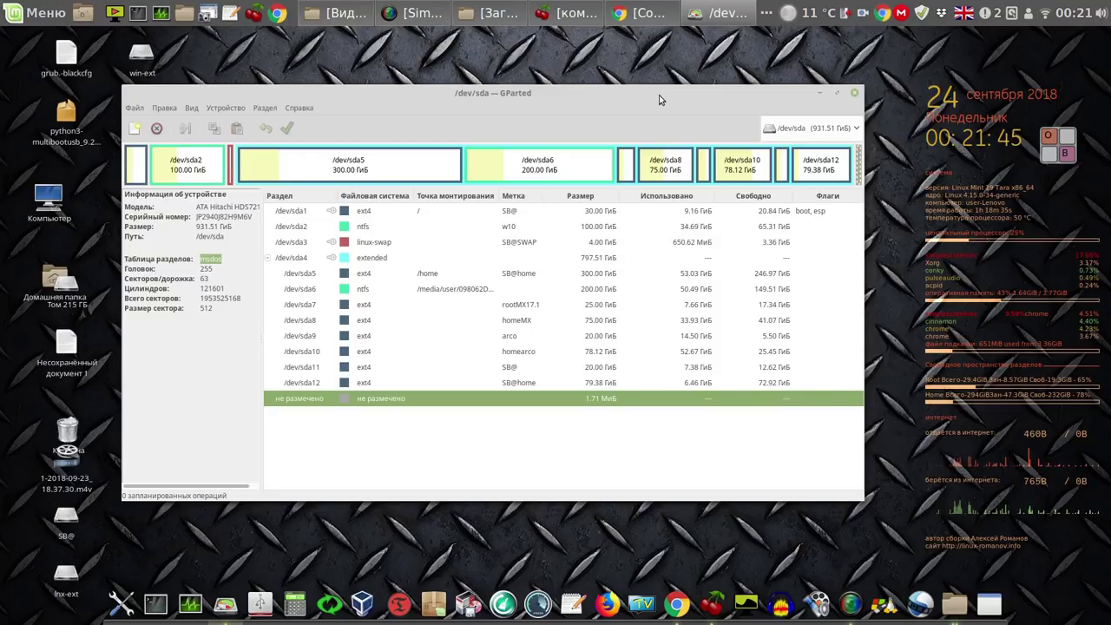
{"action": "left_click", "coordinate": [856, 93]}
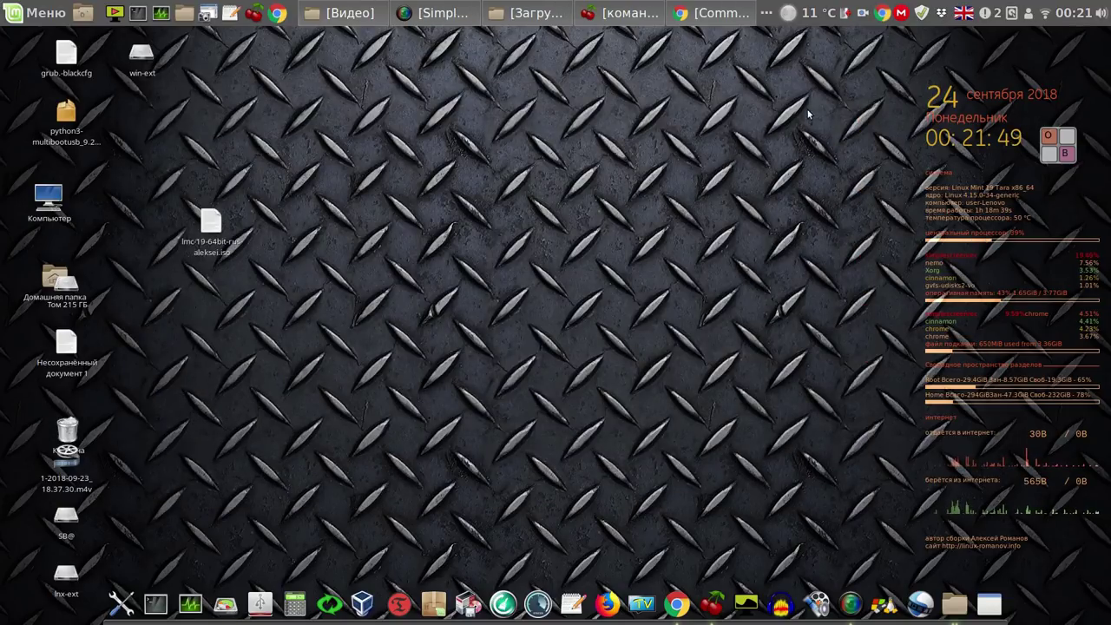
Reopen the YouTube comments in Chrome and copy the comment about AIO Boot and Windows 7 in a virtual machine, including its author line.
{"action": "left_click", "coordinate": [719, 14]}
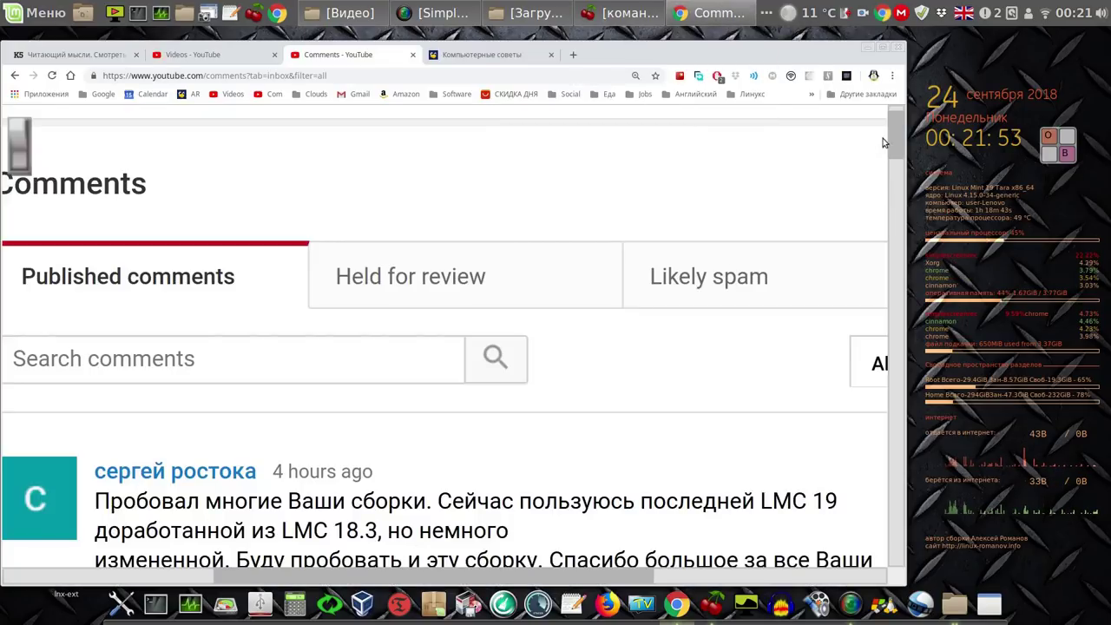
{"action": "left_click_drag", "start_coordinate": [895, 131], "coordinate": [903, 312]}
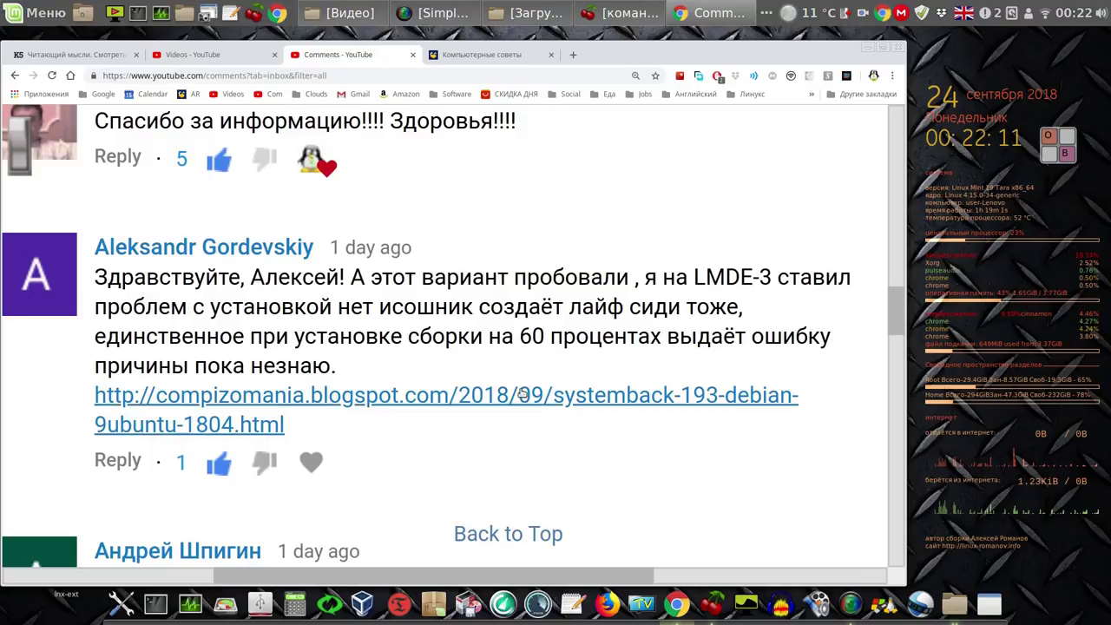
{"action": "left_click_drag", "start_coordinate": [895, 306], "coordinate": [917, 429]}
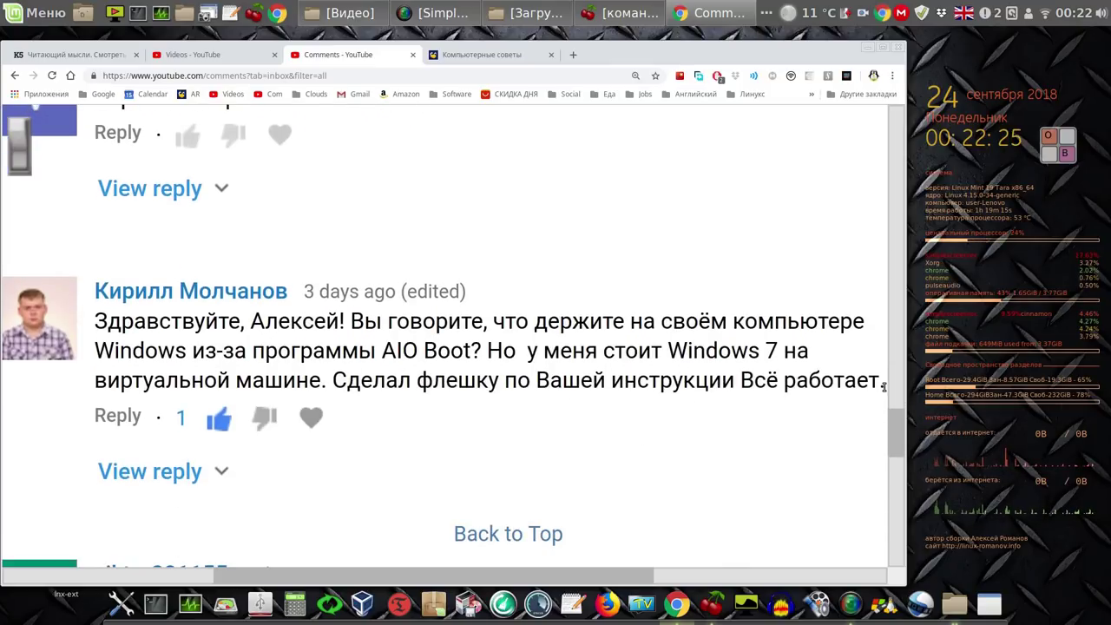
{"action": "left_click_drag", "start_coordinate": [882, 382], "coordinate": [96, 287]}
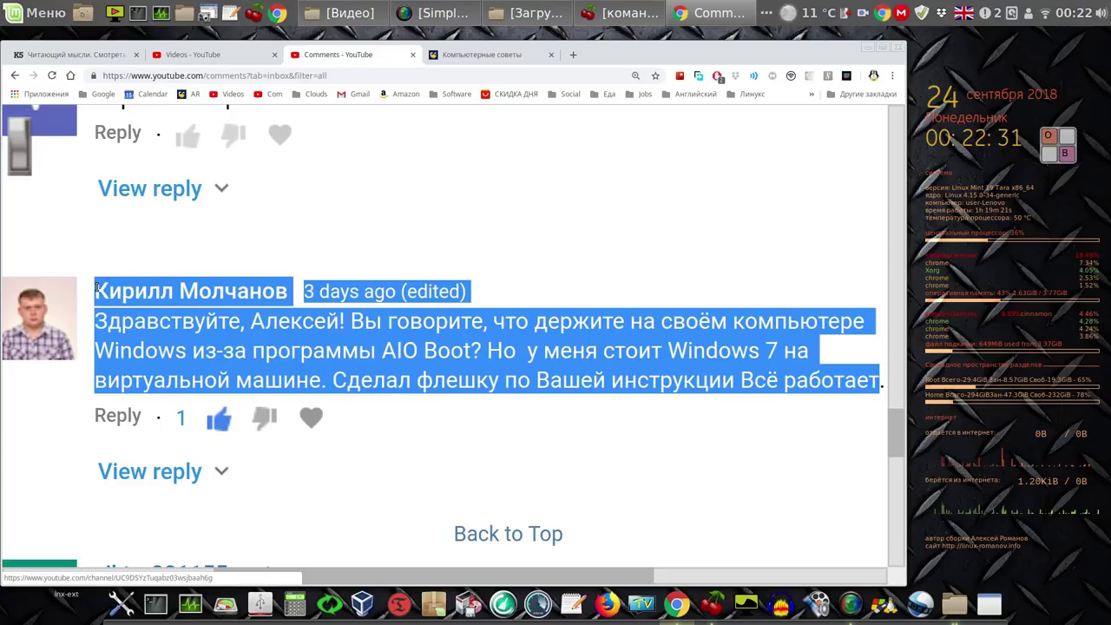
{"action": "right_click", "coordinate": [216, 327]}
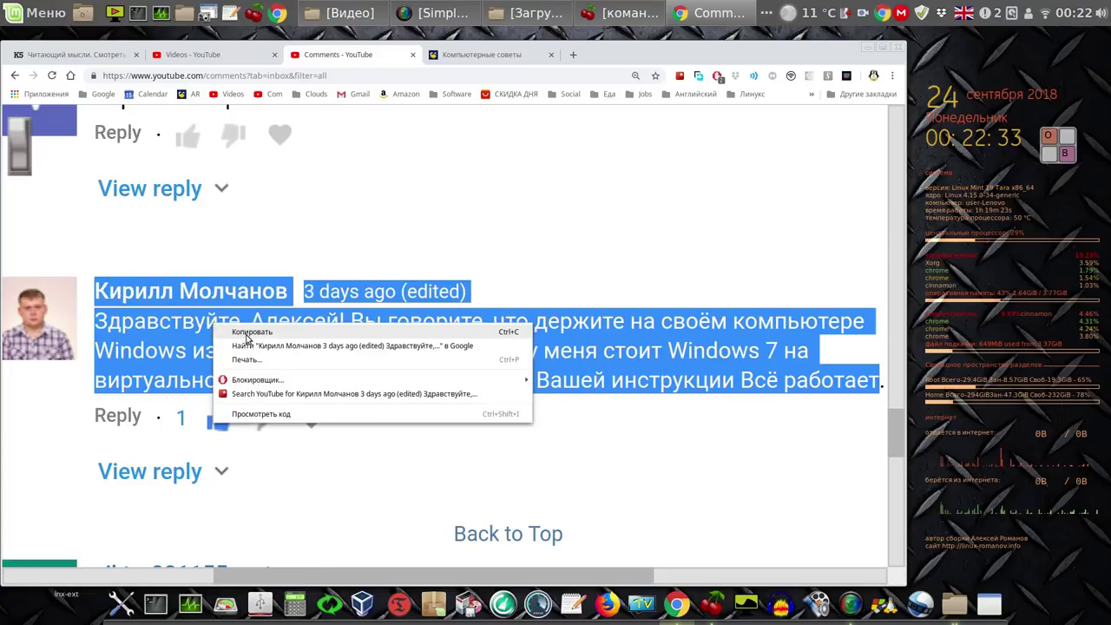
{"action": "left_click", "coordinate": [247, 333]}
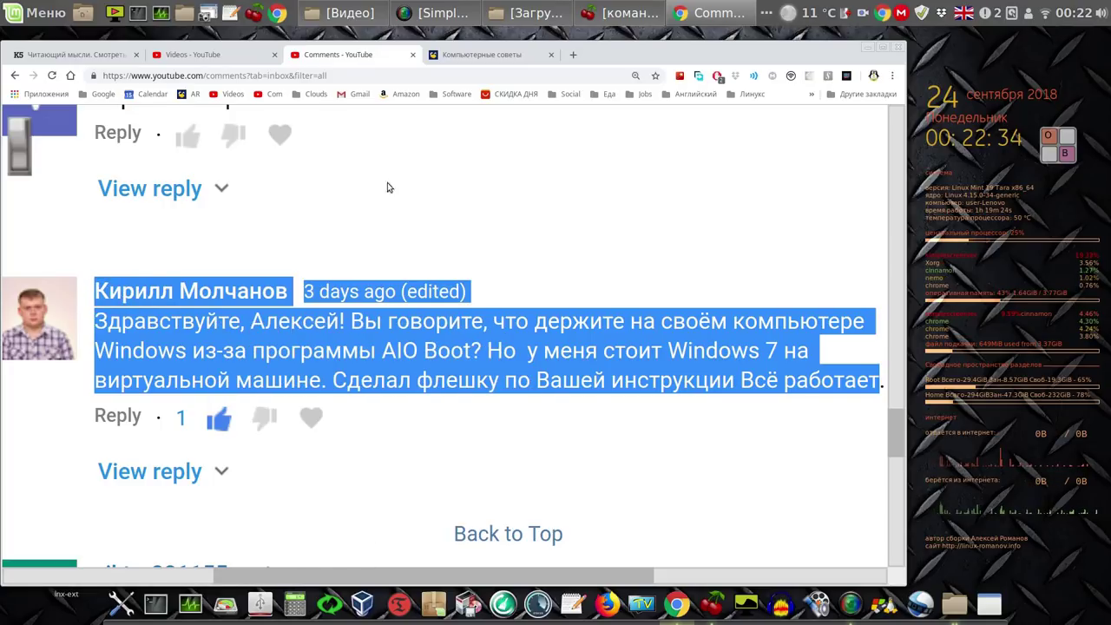
Switch to CherryTree and paste the copied comment under the heading of the файлик OVA node.
{"action": "left_click", "coordinate": [619, 14]}
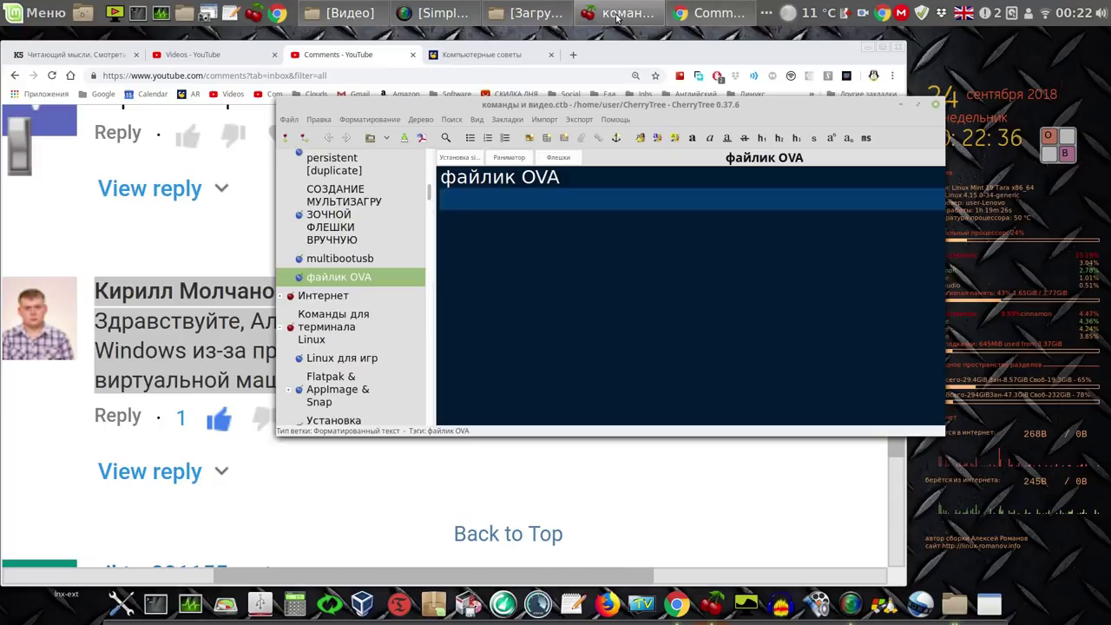
{"action": "right_click", "coordinate": [504, 201]}
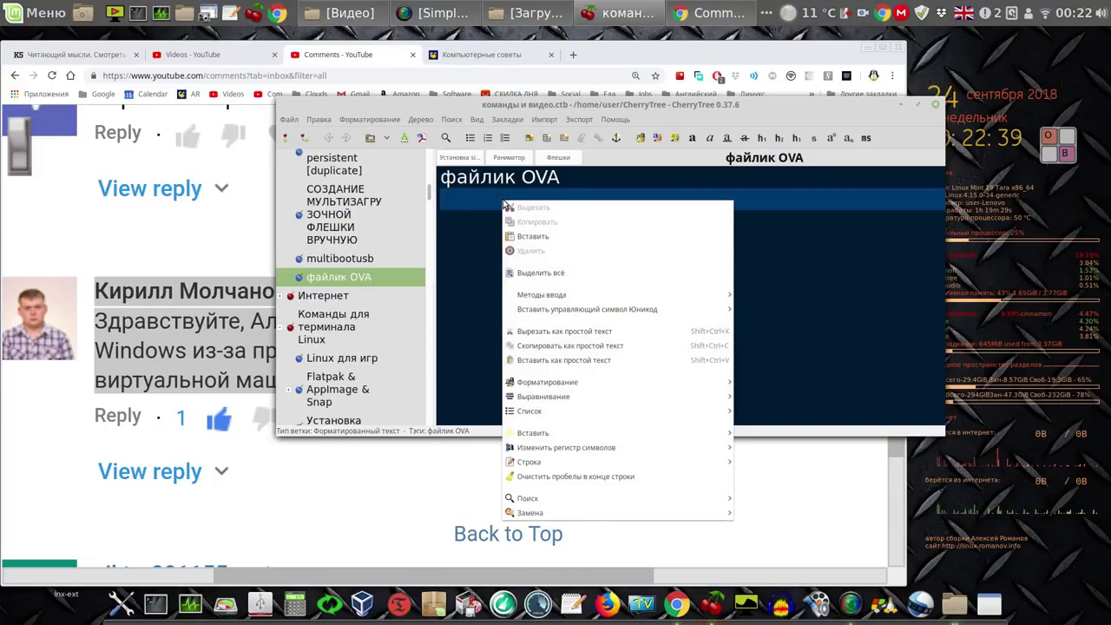
{"action": "left_click", "coordinate": [547, 236]}
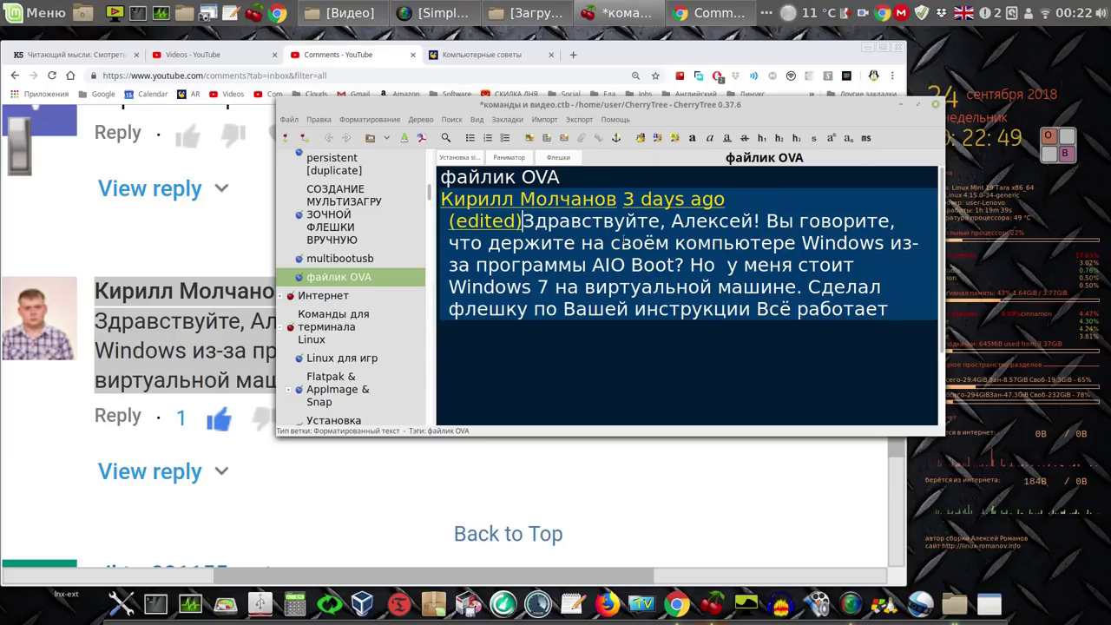
Delete the "3 days ago (edited)" text after the author's name in the pasted comment using the on-screen keyboard.
{"action": "left_click", "coordinate": [1064, 154]}
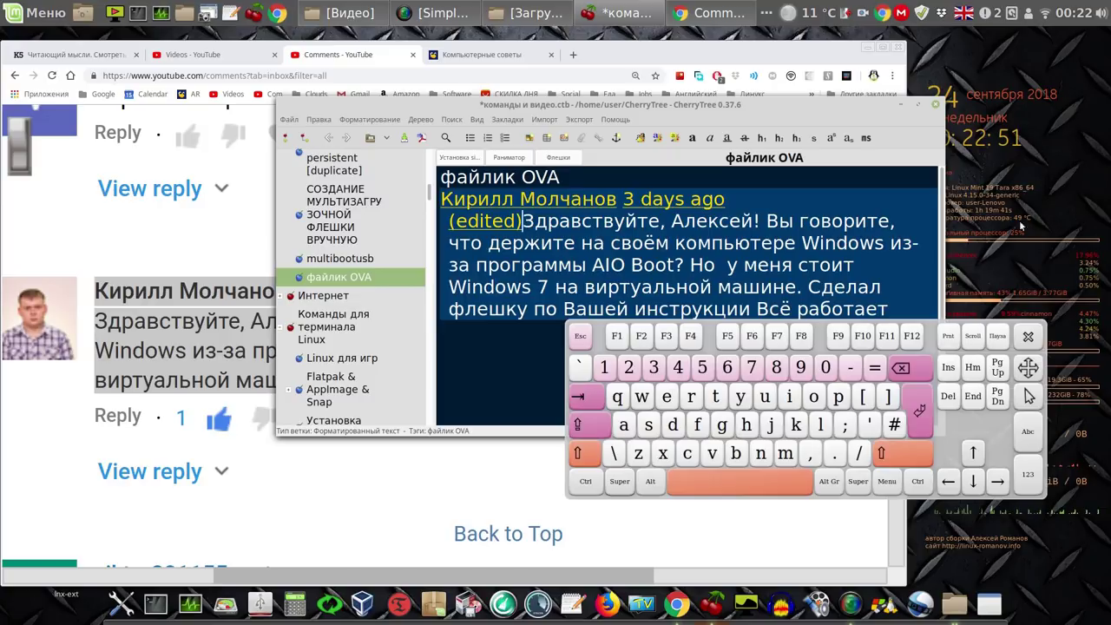
{"action": "left_click", "coordinate": [903, 369]}
{"action": "left_click", "coordinate": [903, 369]}
{"action": "left_click", "coordinate": [903, 369]}
{"action": "left_click", "coordinate": [904, 369]}
{"action": "left_click", "coordinate": [903, 369]}
{"action": "left_click", "coordinate": [903, 369]}
{"action": "left_click", "coordinate": [903, 369]}
{"action": "left_click", "coordinate": [903, 369]}
{"action": "left_click", "coordinate": [903, 370]}
{"action": "left_click", "coordinate": [903, 370]}
{"action": "left_click", "coordinate": [903, 369]}
{"action": "left_click", "coordinate": [903, 369]}
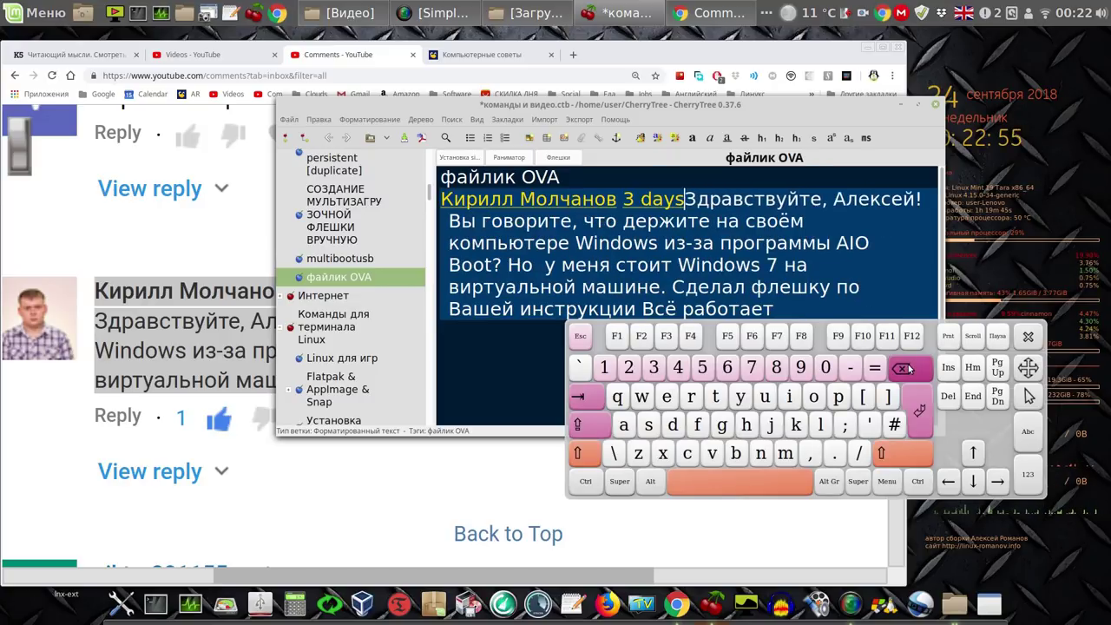
{"action": "left_click", "coordinate": [904, 369]}
{"action": "left_click", "coordinate": [903, 369]}
{"action": "left_click", "coordinate": [903, 369]}
{"action": "left_click", "coordinate": [903, 369]}
{"action": "left_click", "coordinate": [903, 369]}
{"action": "left_click", "coordinate": [903, 369]}
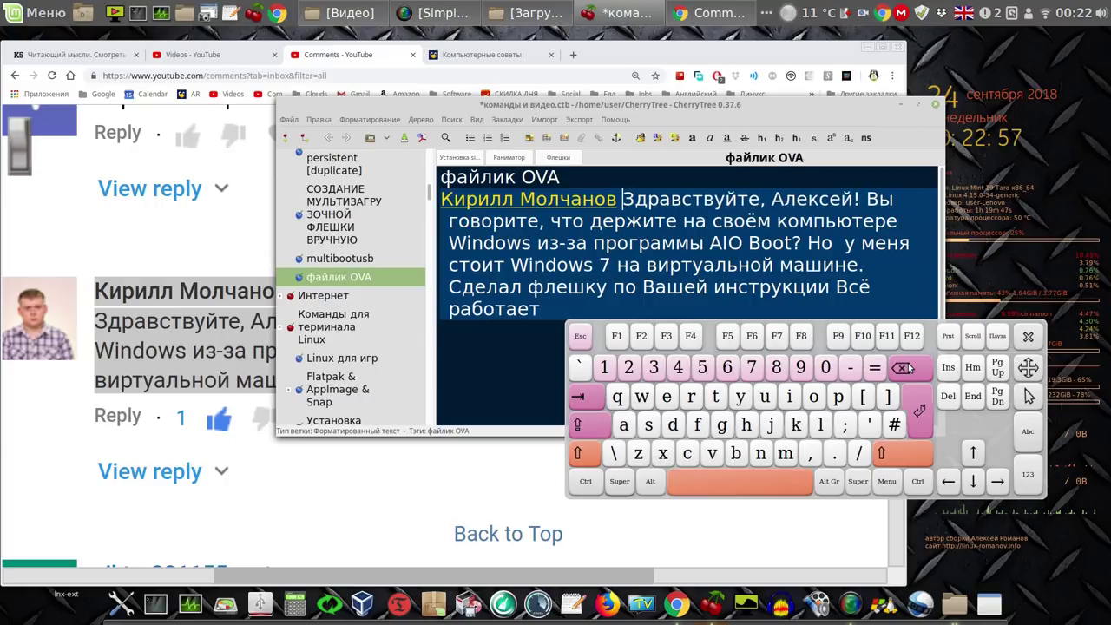
Move the comment text onto its own line below the author's name, dismiss the on-screen keyboard and save the CherryTree document.
{"action": "left_click", "coordinate": [927, 414]}
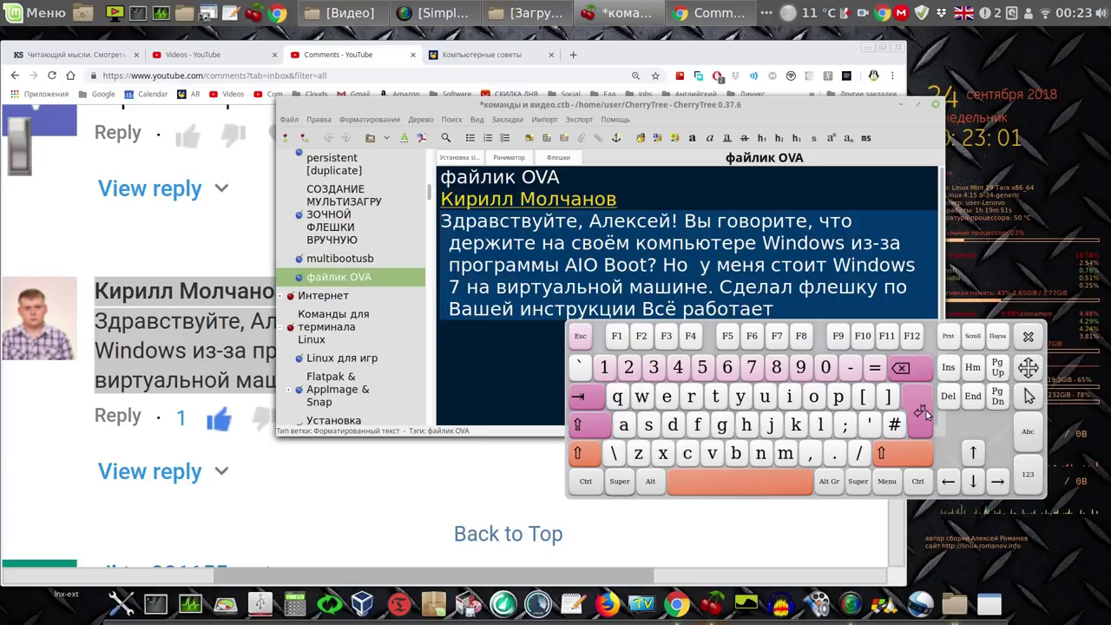
{"action": "left_click", "coordinate": [1029, 339]}
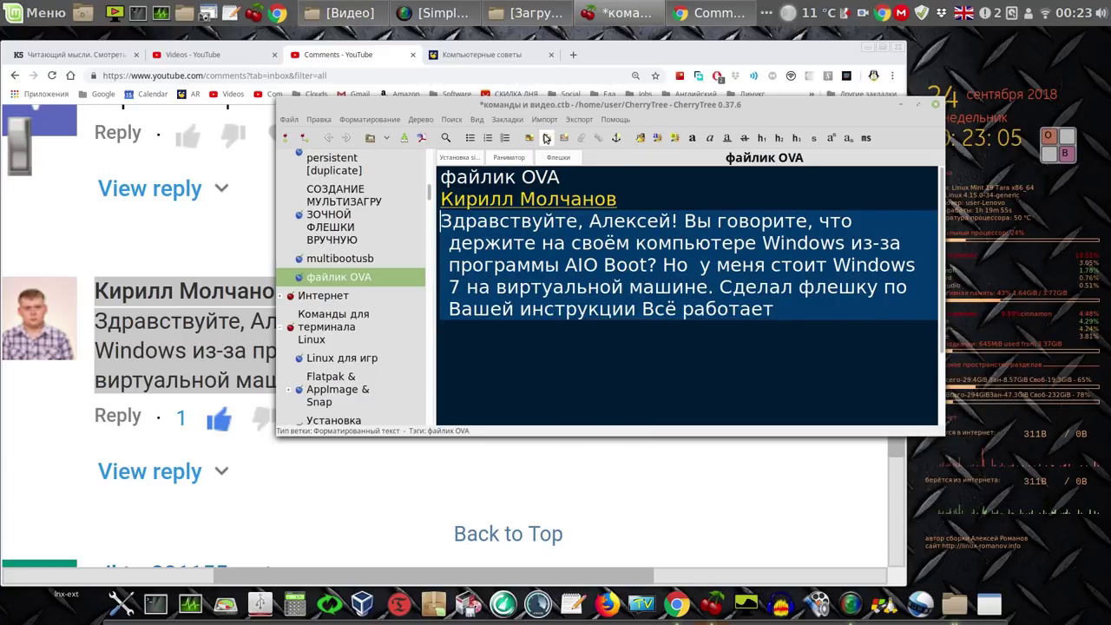
{"action": "left_click", "coordinate": [405, 144]}
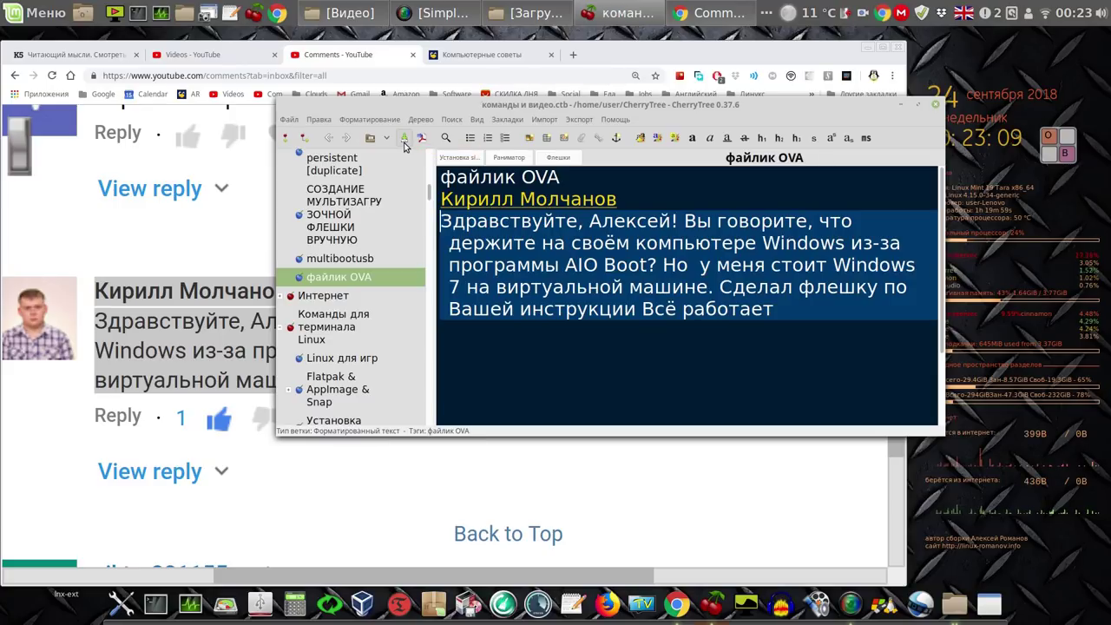